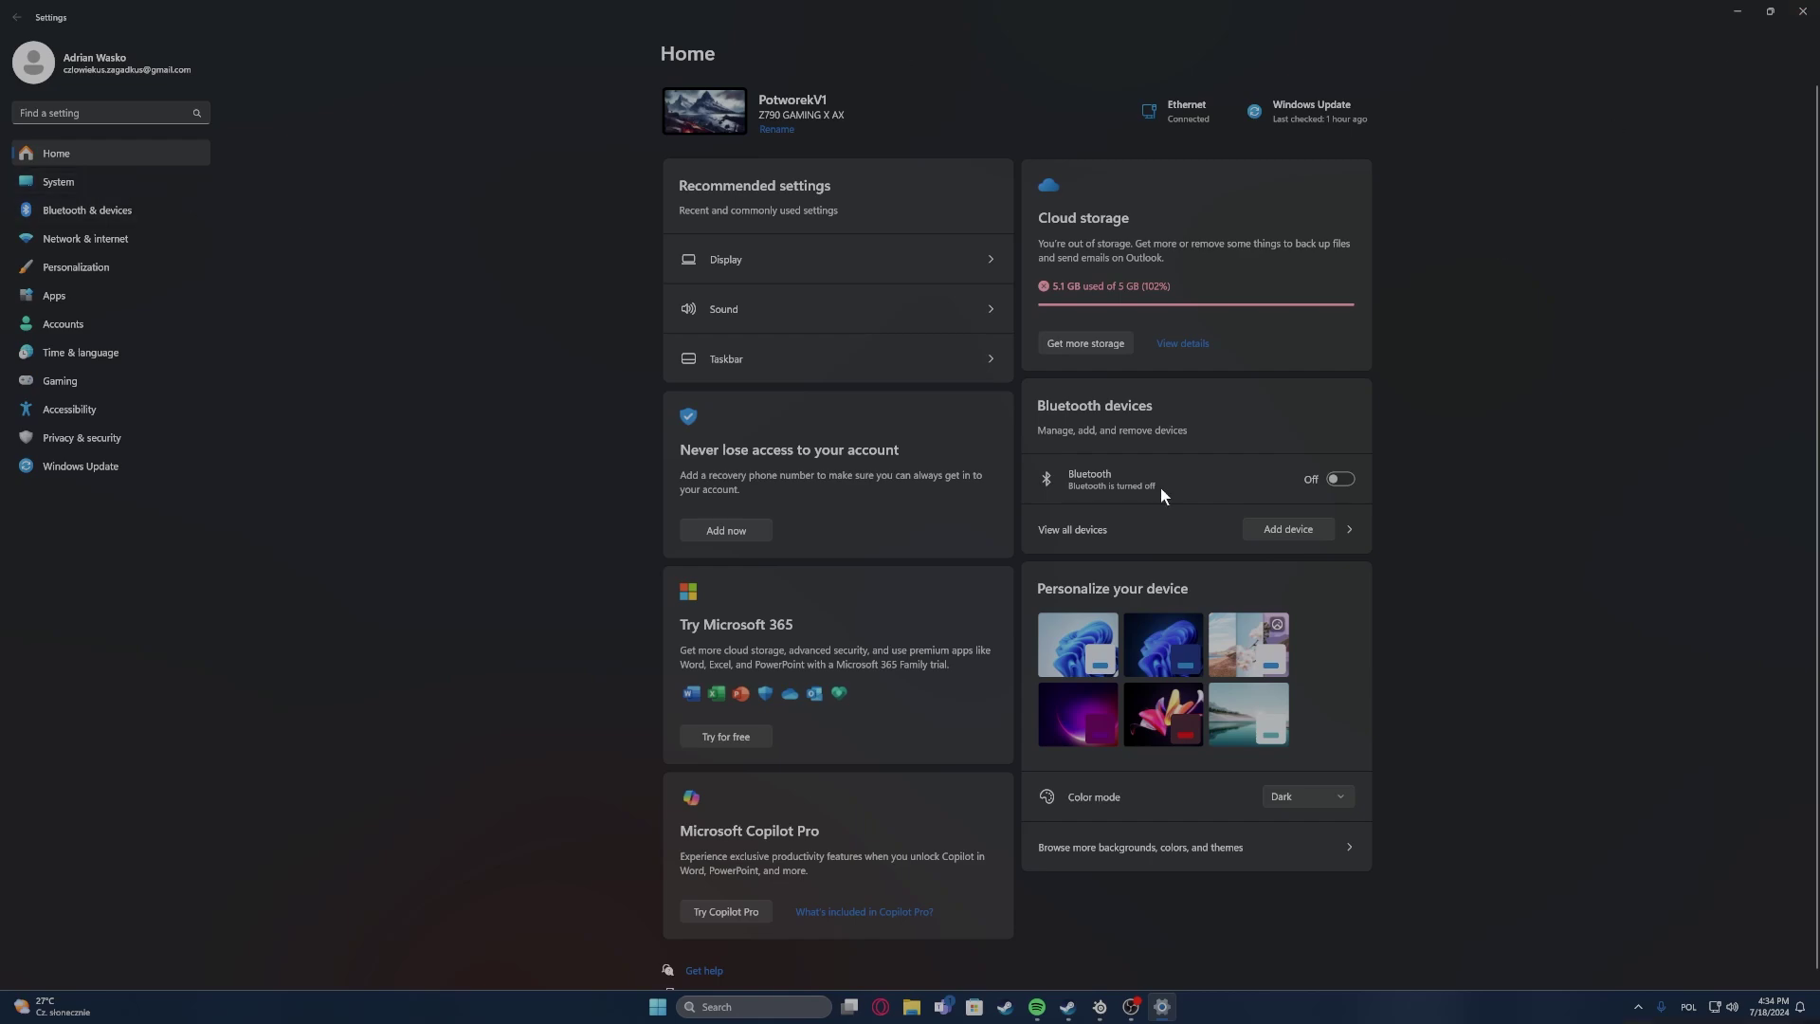
Go to Settings > System > Display through the Start menu's pinned Settings app.
{"action": "left_click", "coordinate": [658, 1007]}
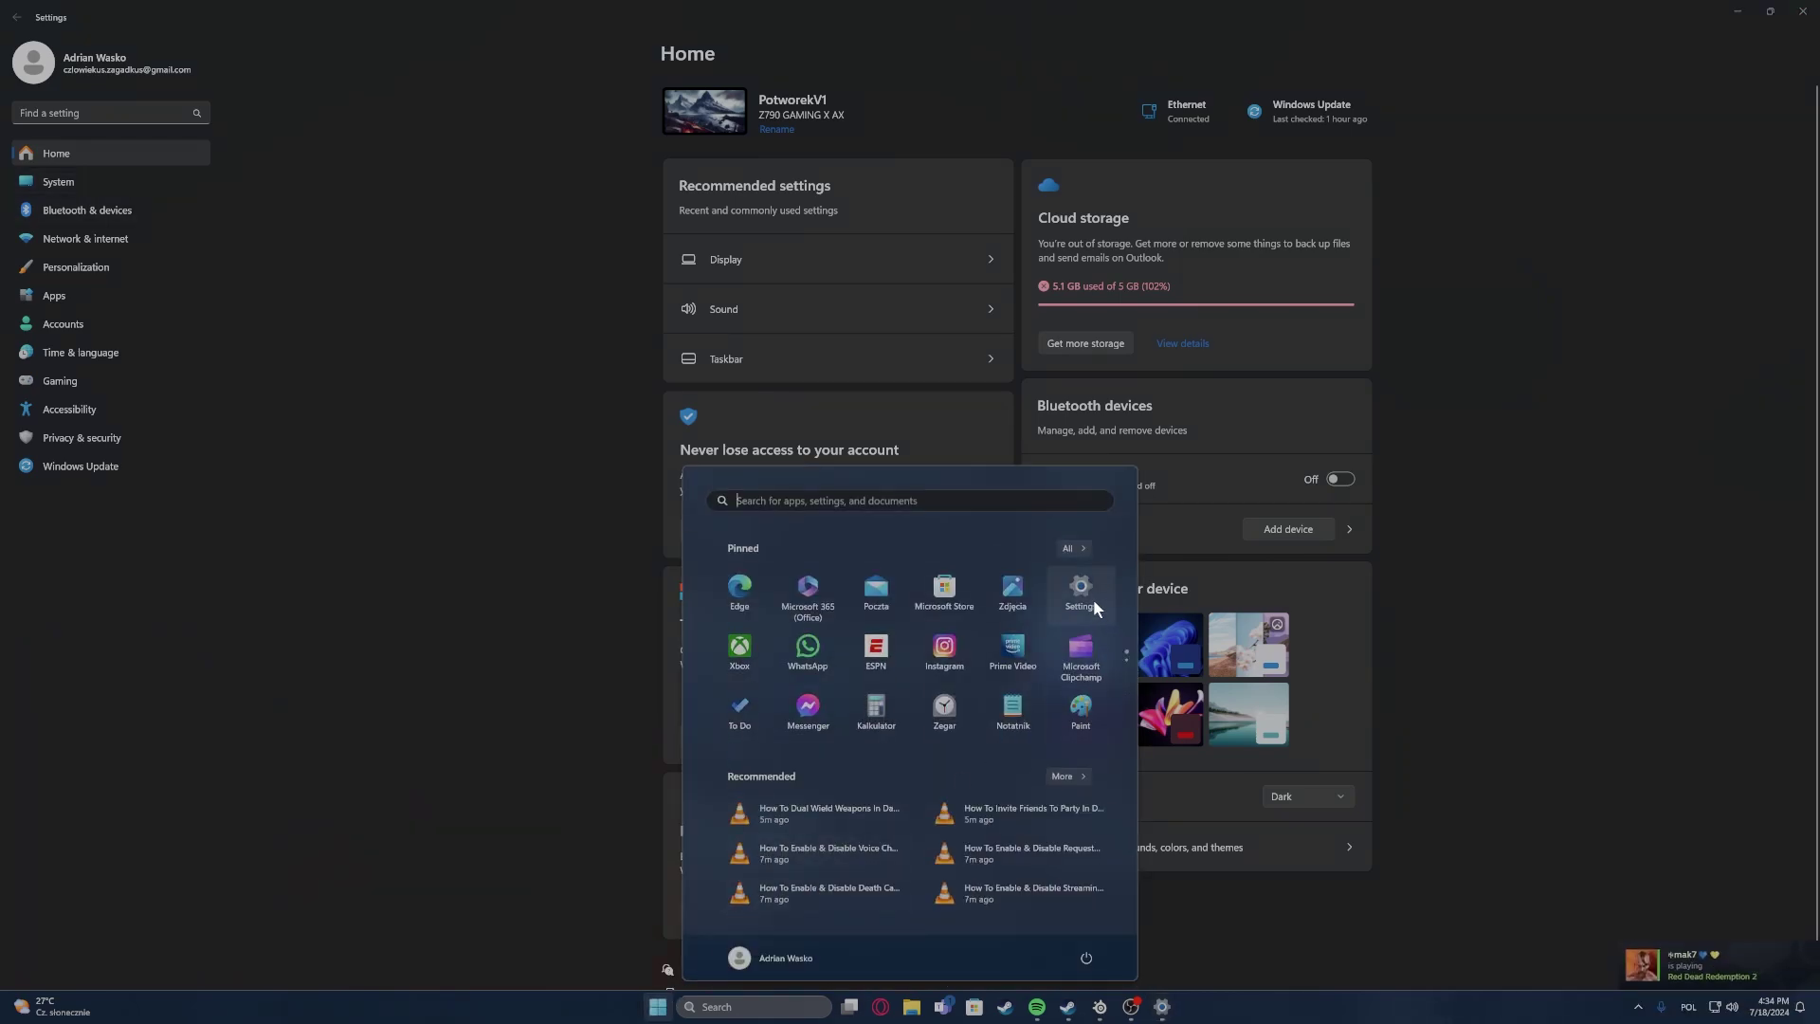
{"action": "left_click", "coordinate": [1086, 598]}
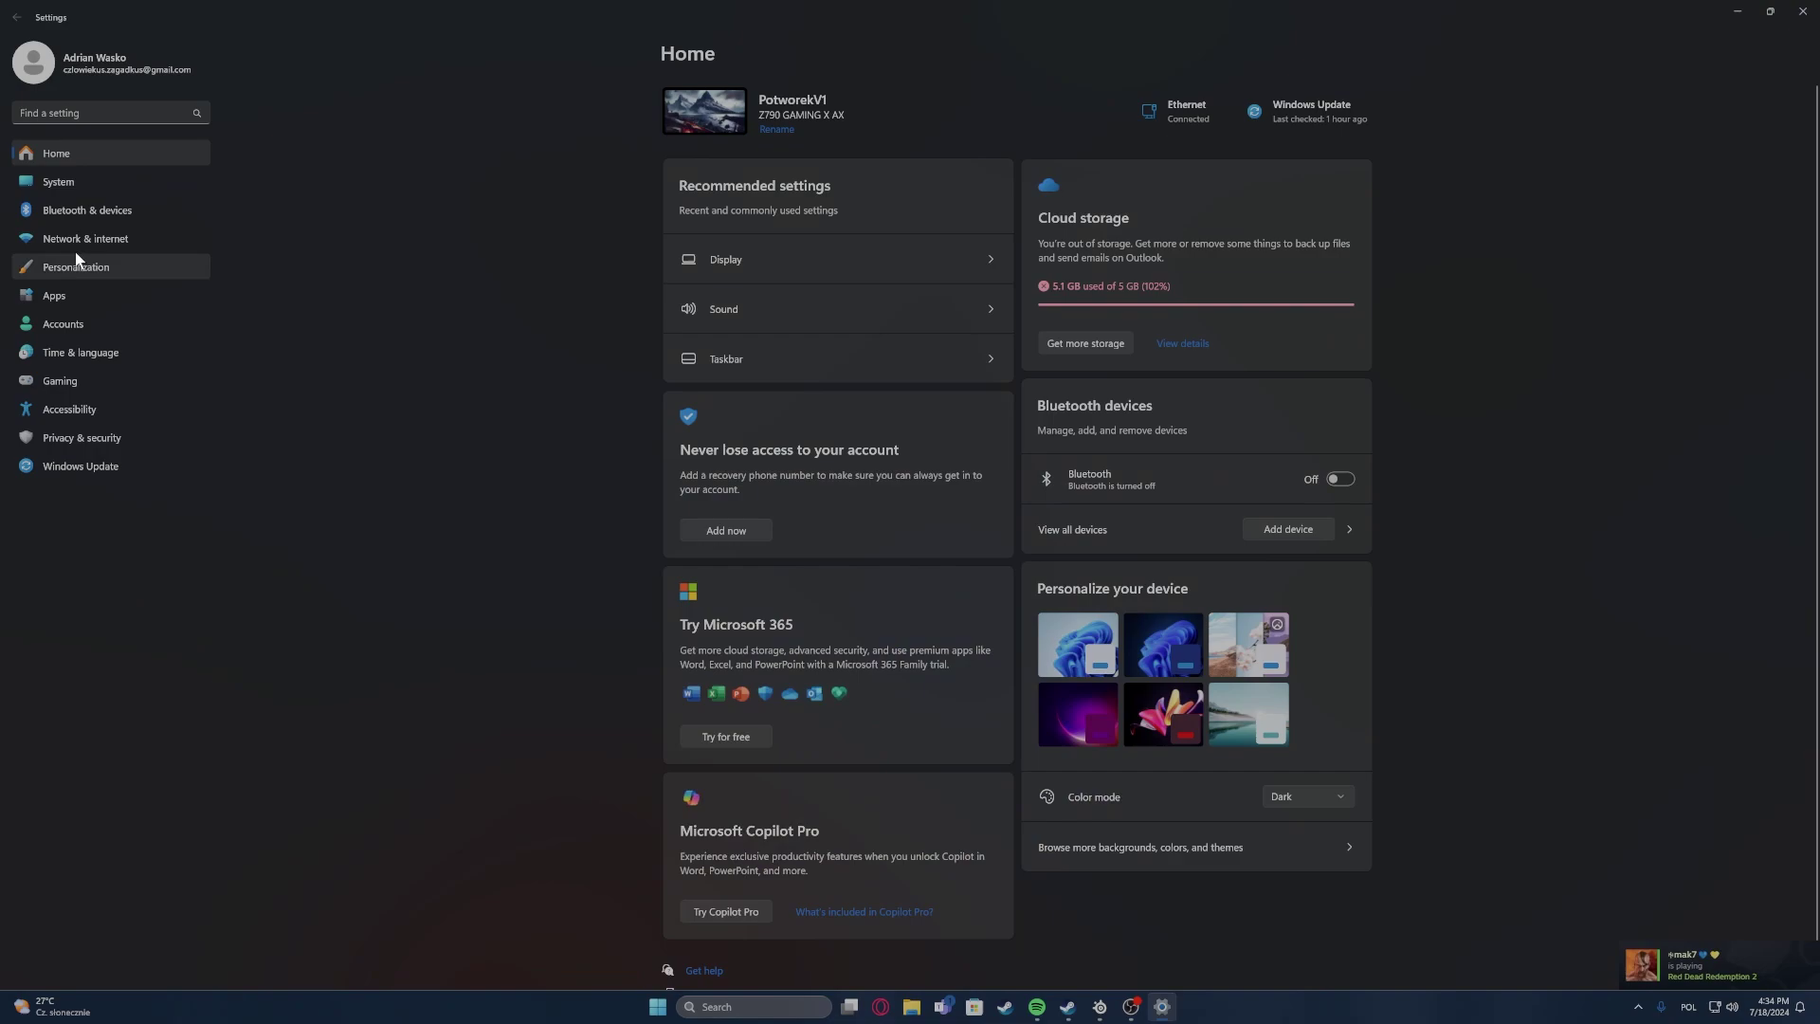
{"action": "left_click", "coordinate": [85, 183]}
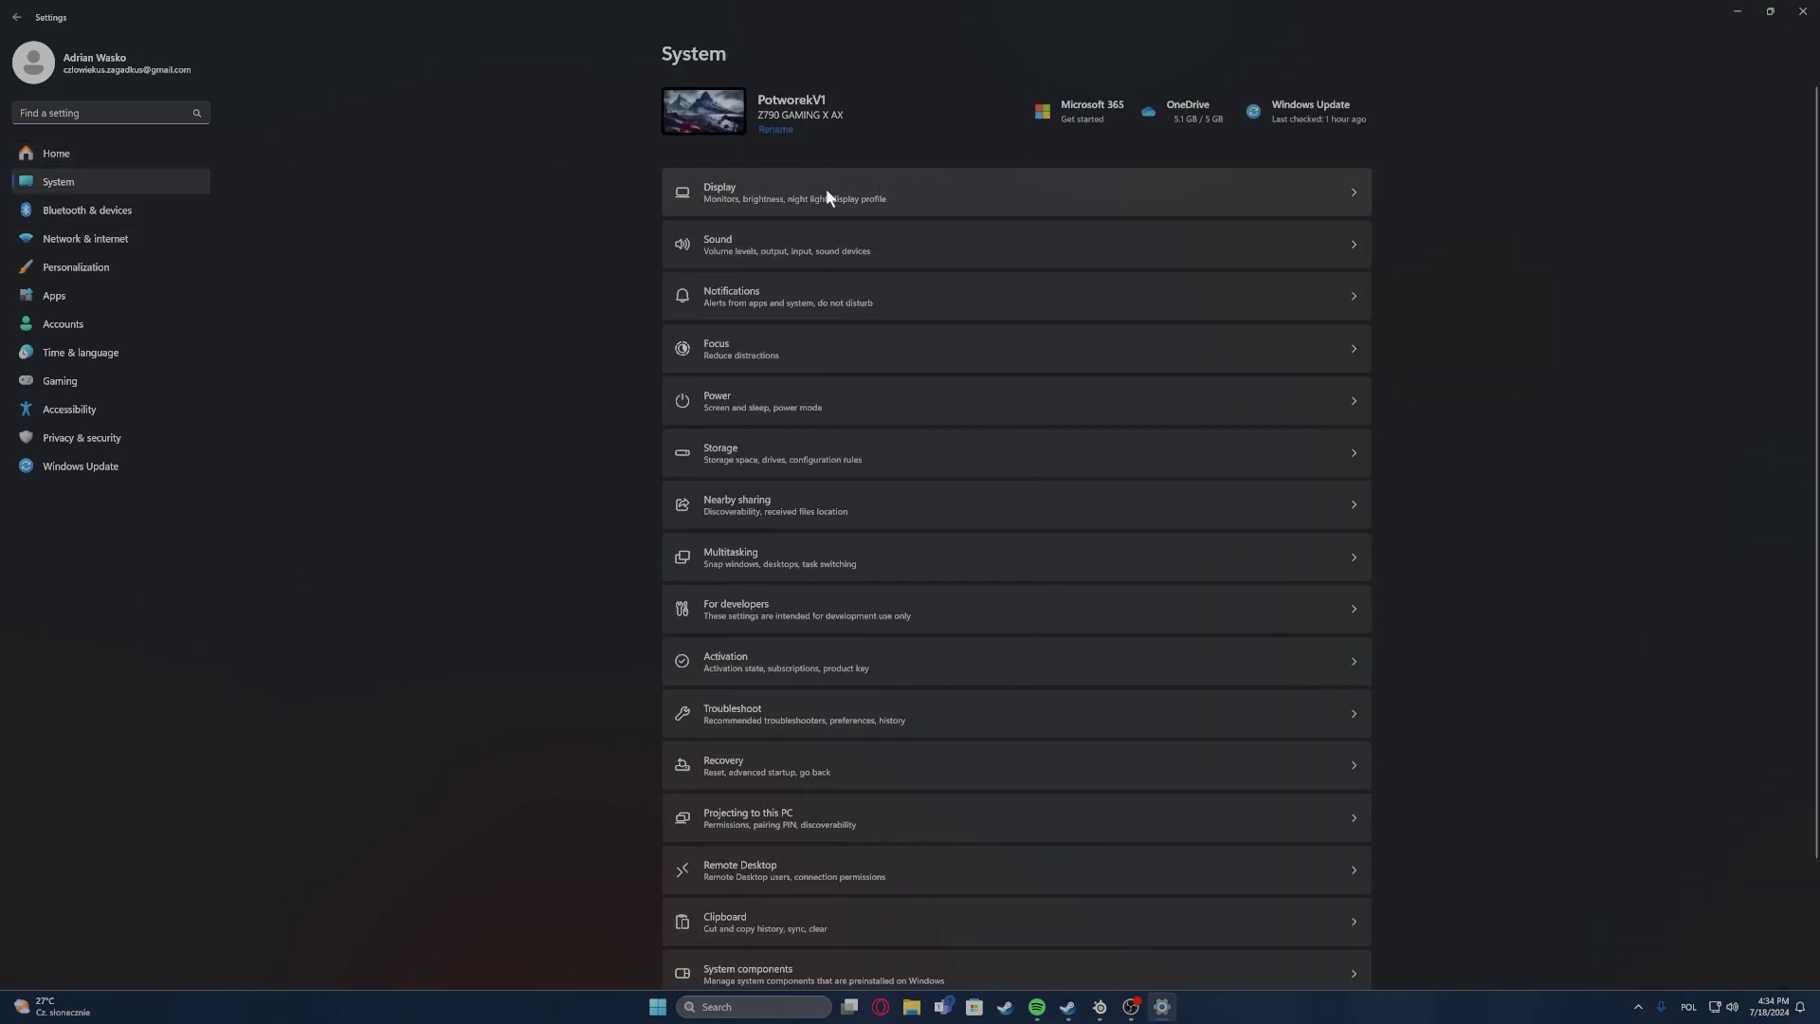
{"action": "left_click", "coordinate": [793, 189]}
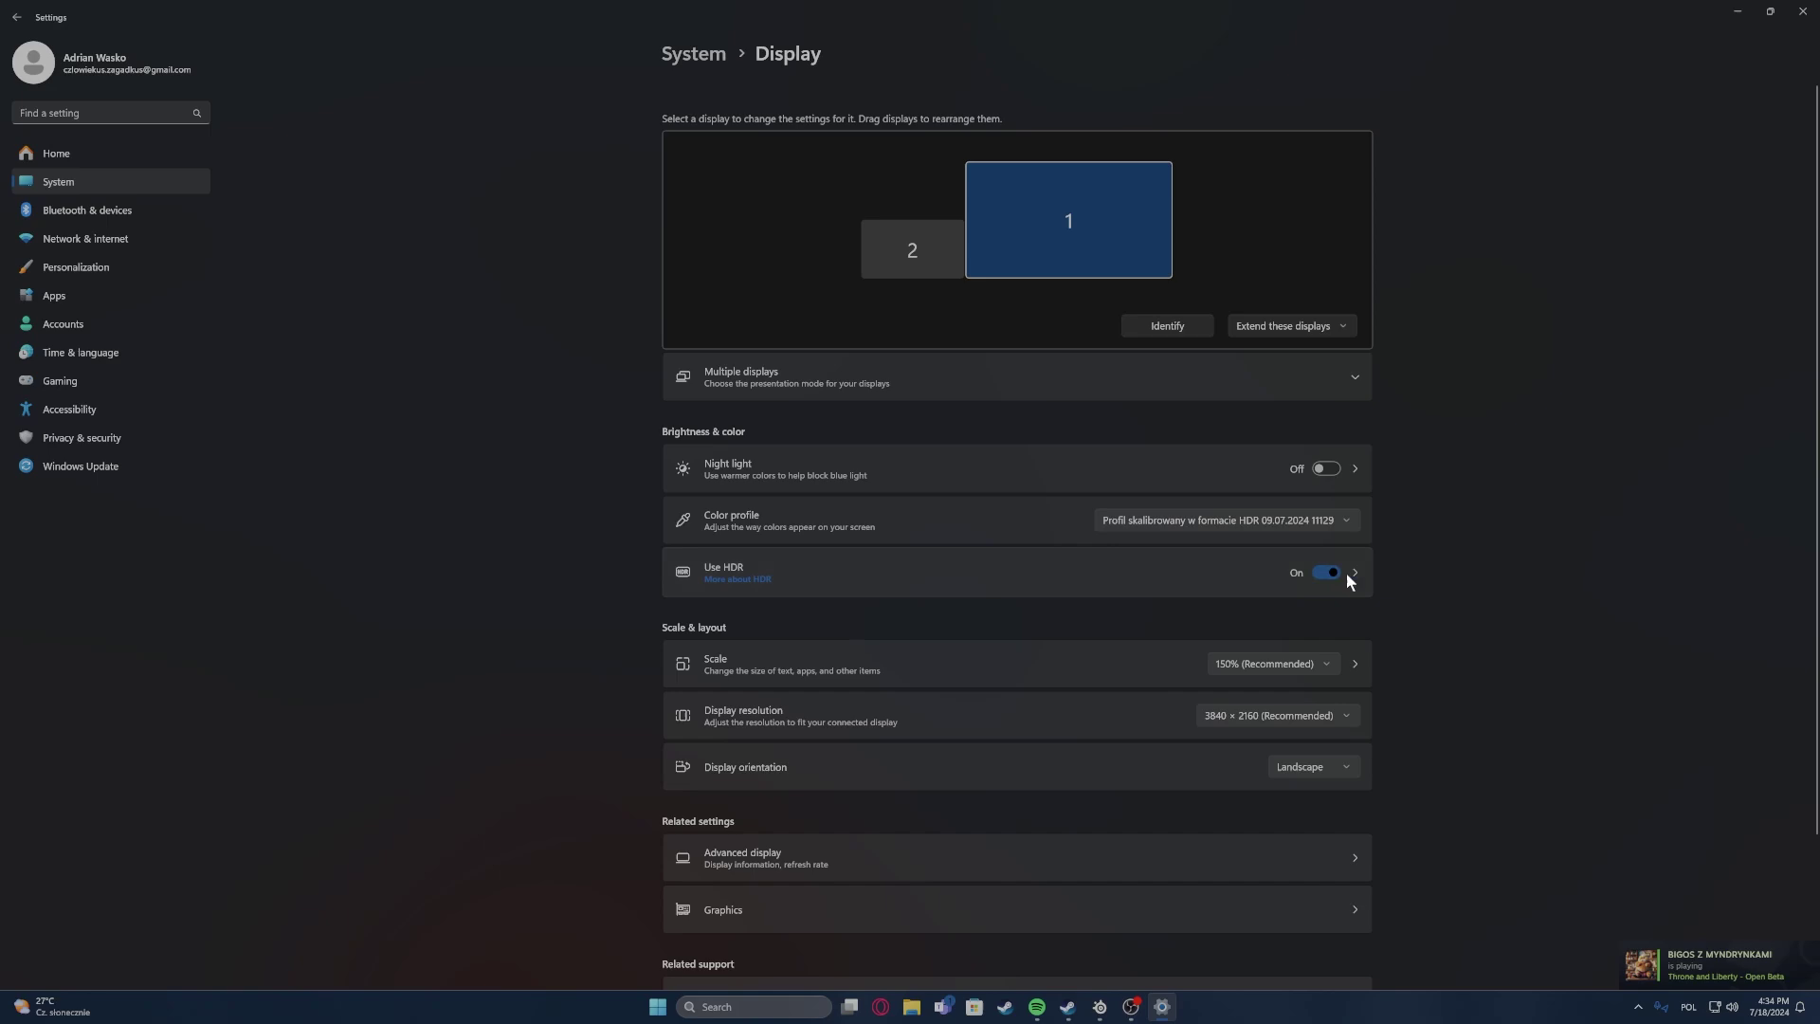
Open the Use HDR settings page and launch HDR Display Calibration from it.
{"action": "left_click", "coordinate": [1354, 574]}
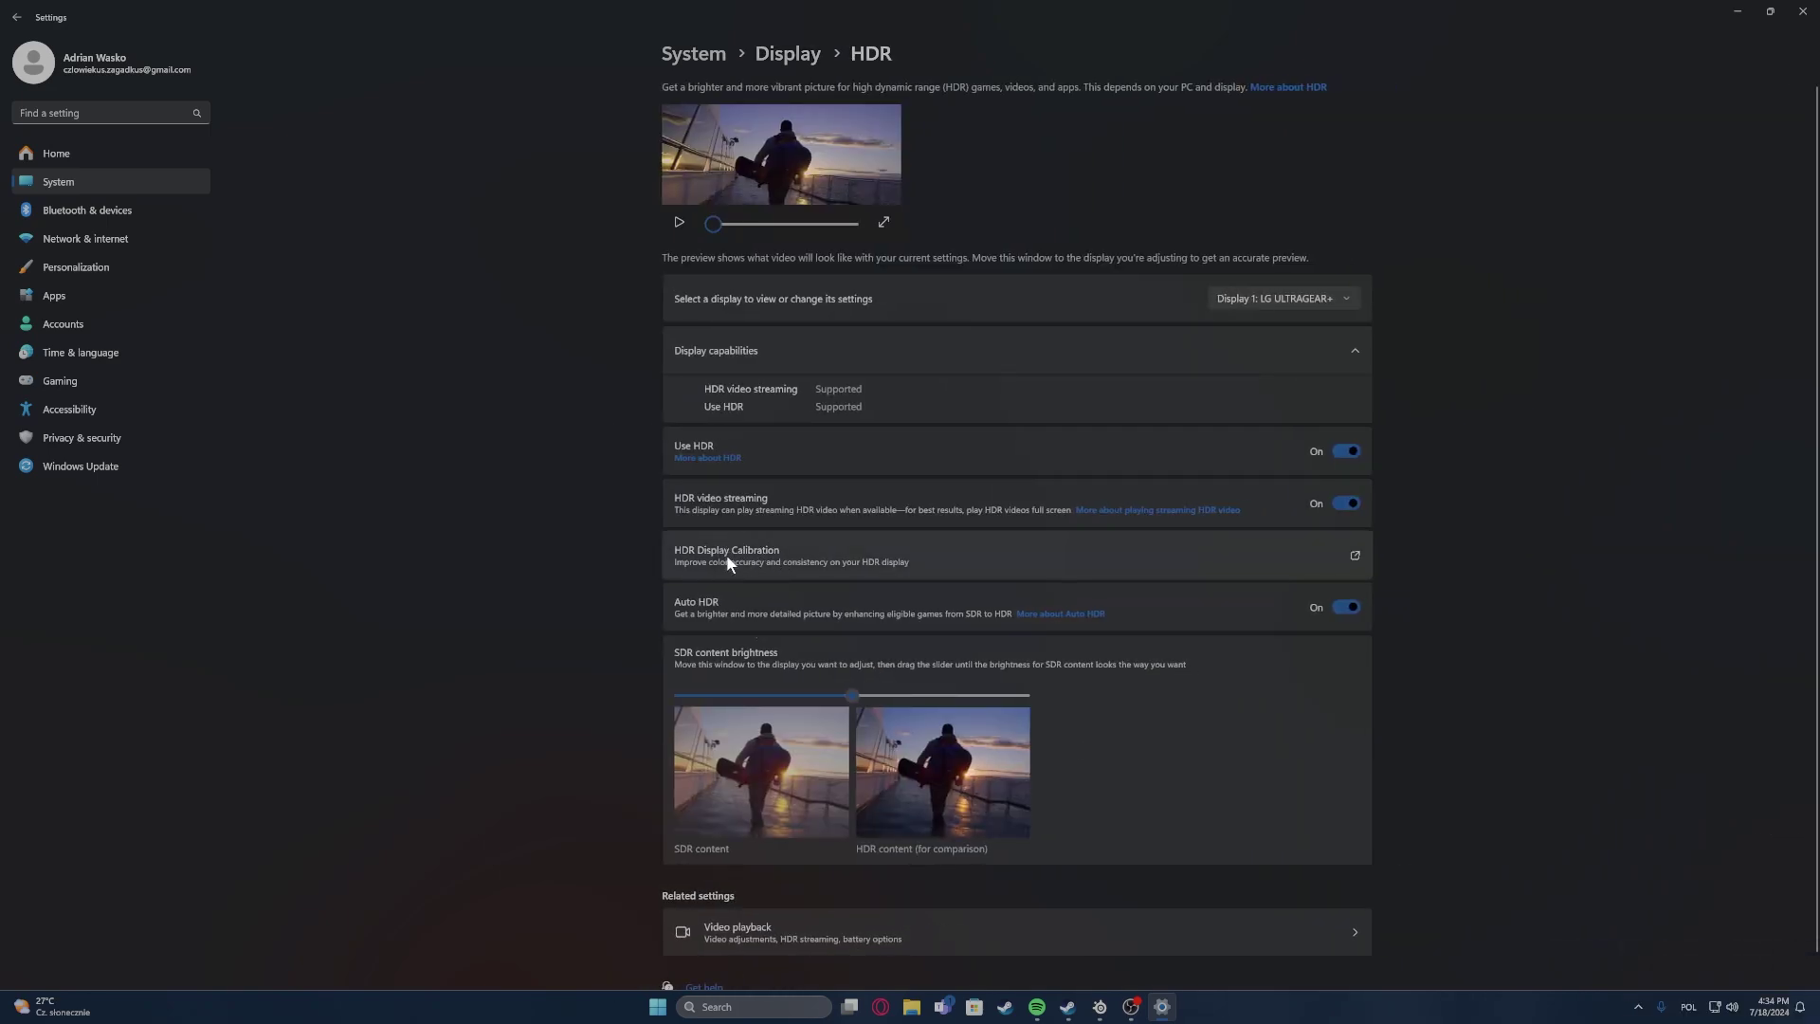
{"action": "left_click", "coordinate": [1298, 548]}
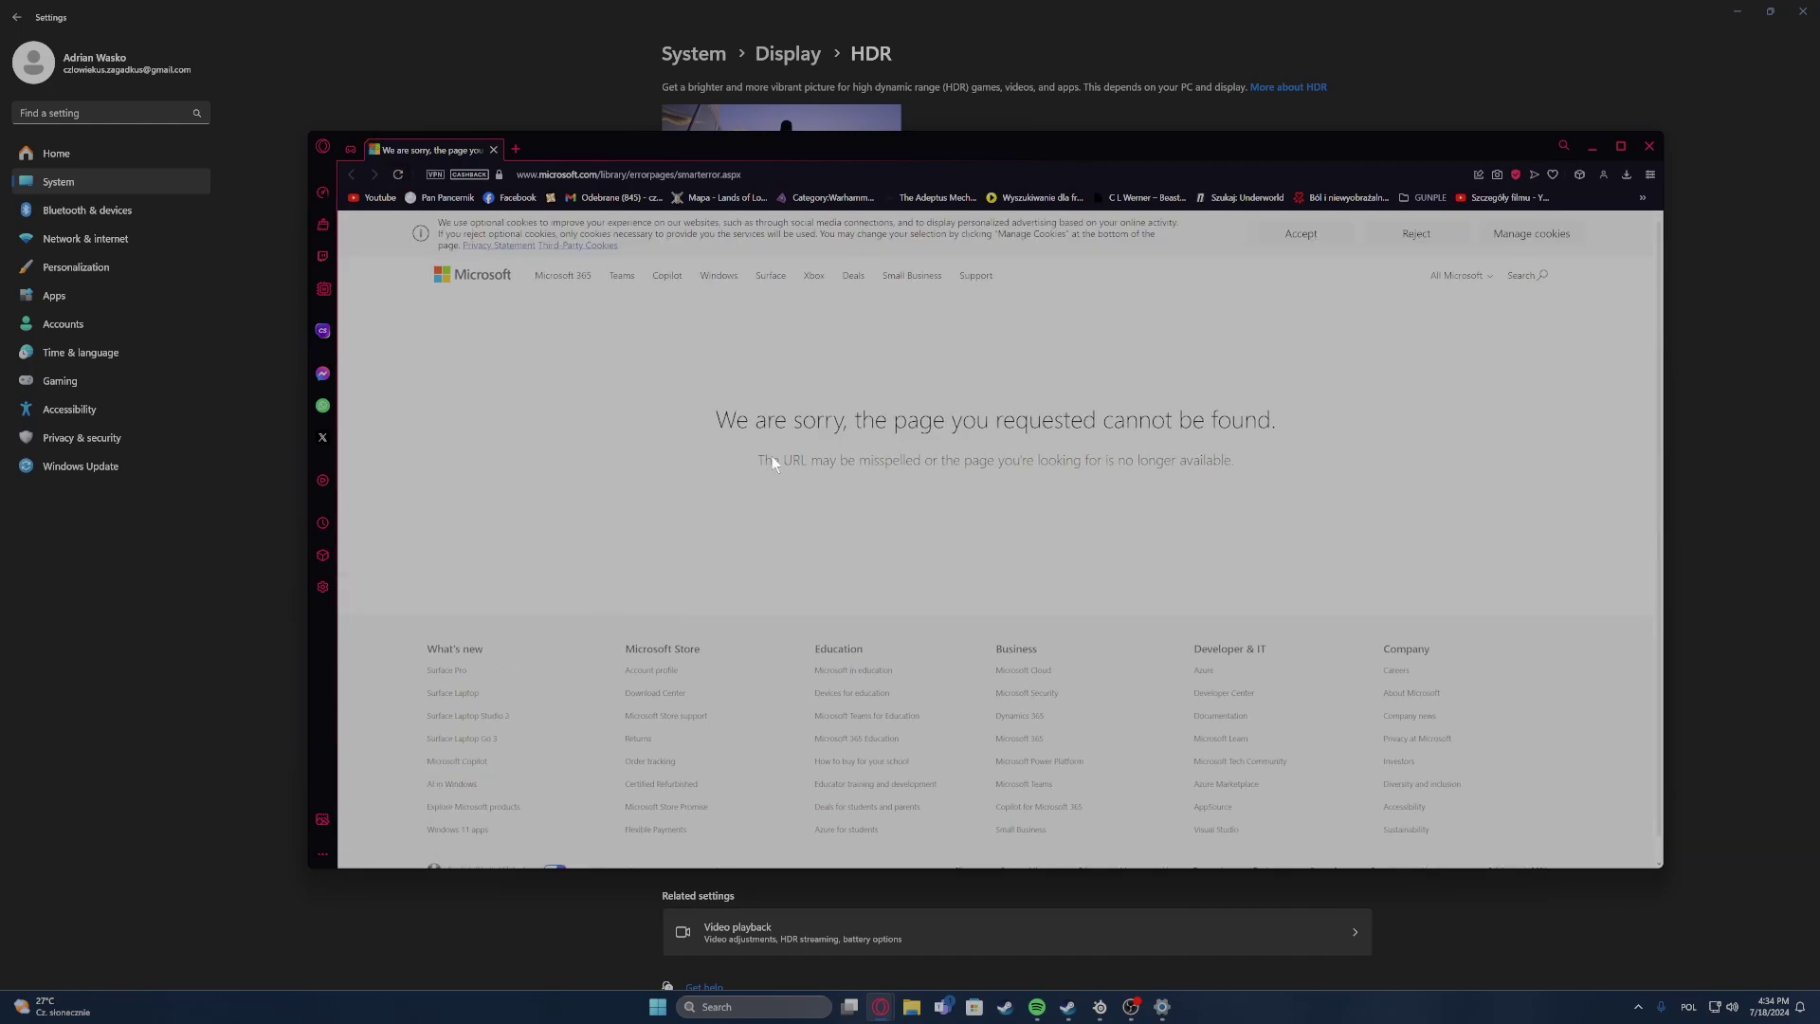
Move Opera aside, relaunch the HDR Display Calibration link, and bring Opera back into view.
{"action": "left_click_drag", "start_coordinate": [494, 156], "coordinate": [427, 858]}
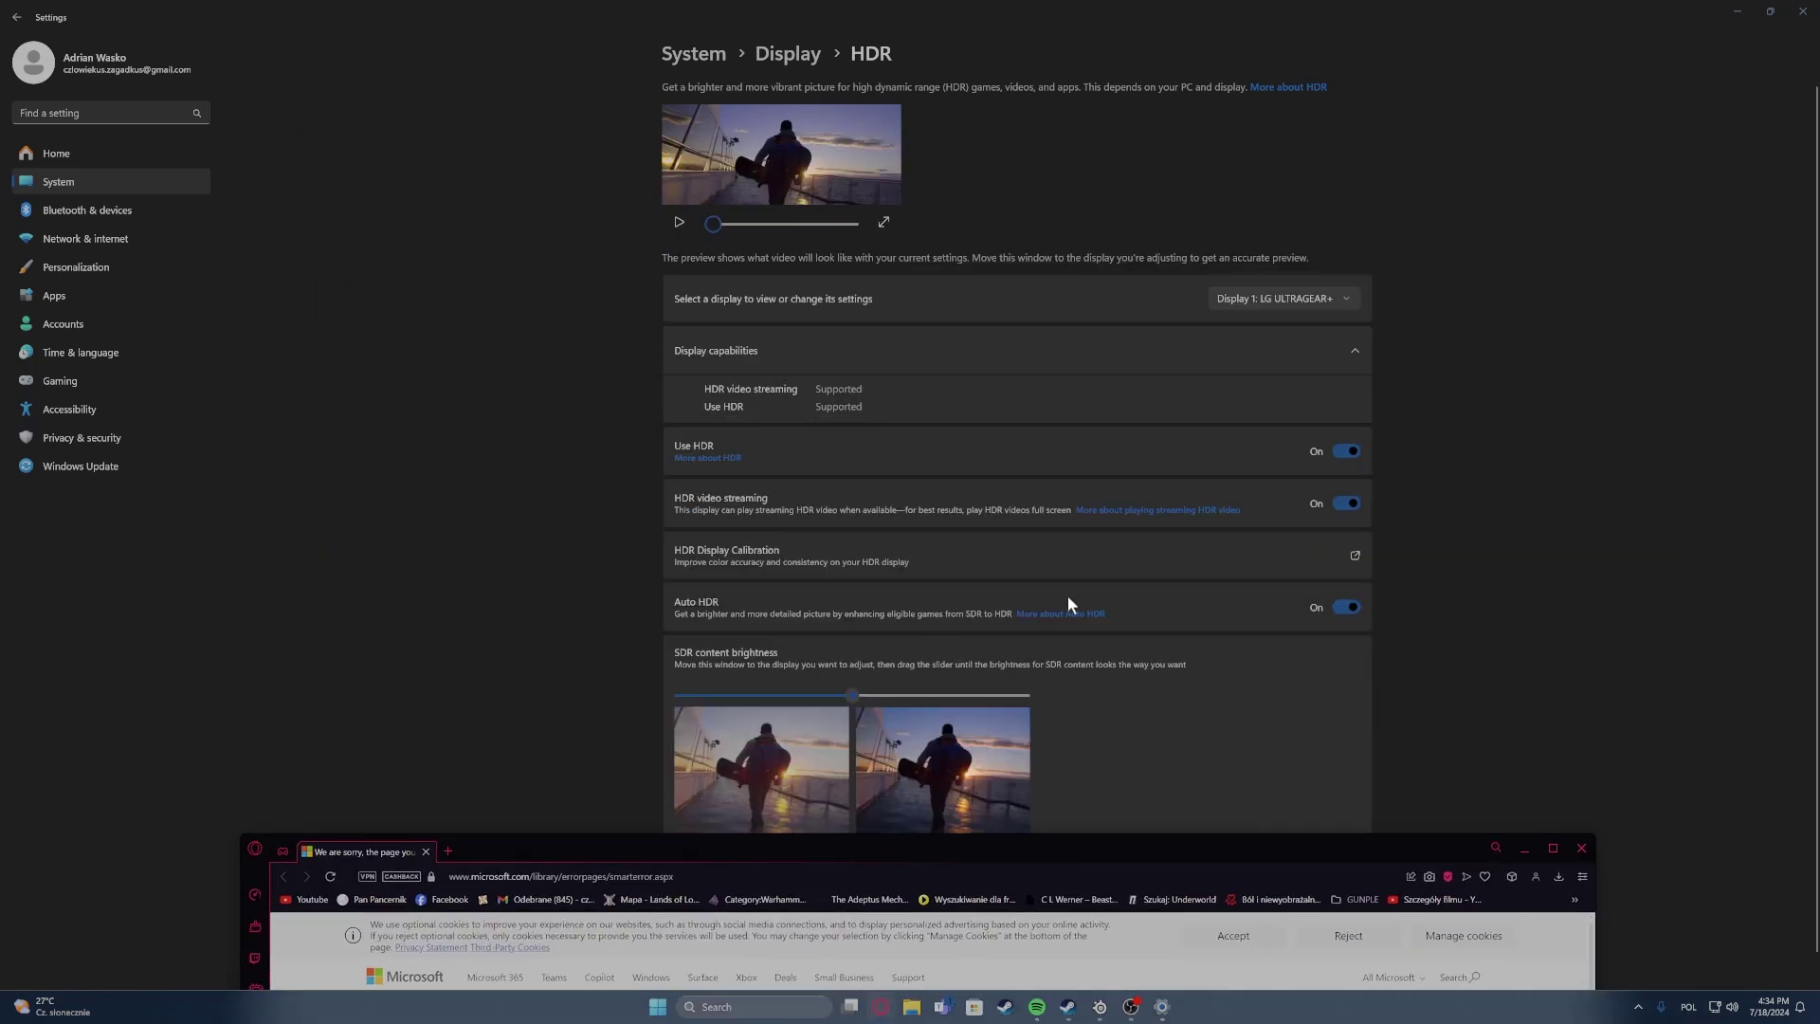
{"action": "left_click", "coordinate": [1348, 559]}
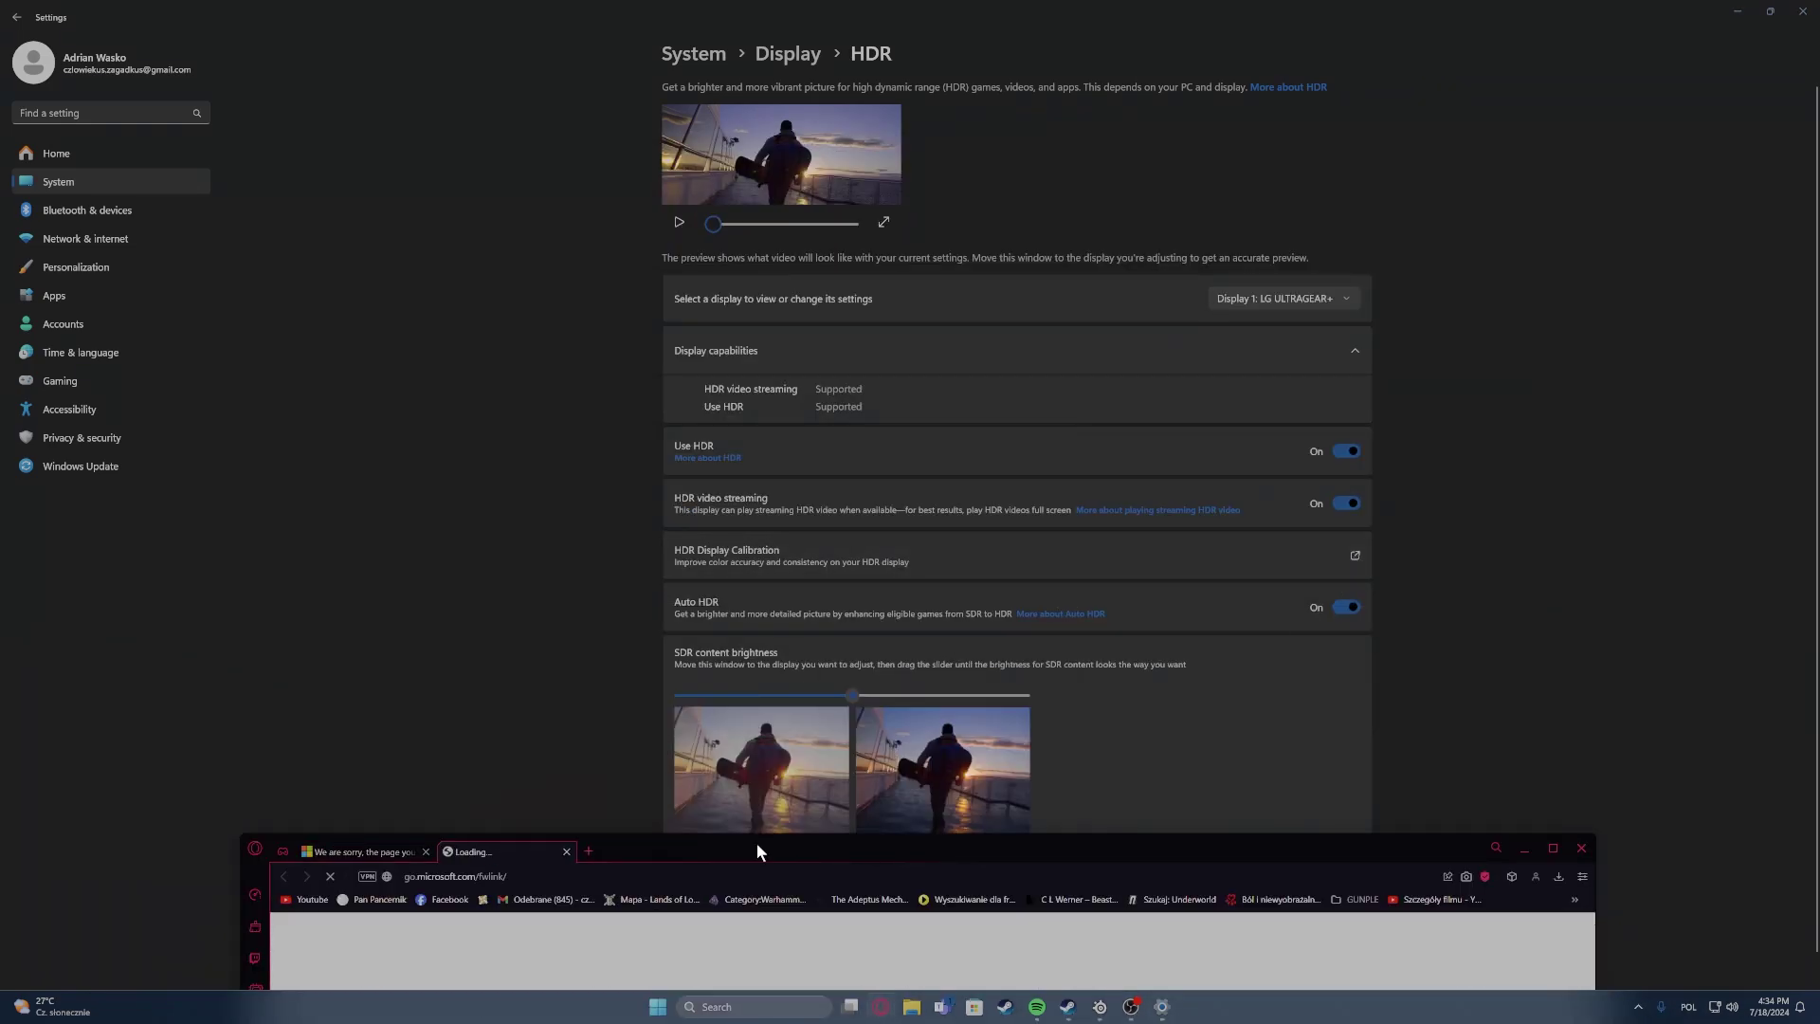
{"action": "left_click_drag", "start_coordinate": [756, 844], "coordinate": [807, 271]}
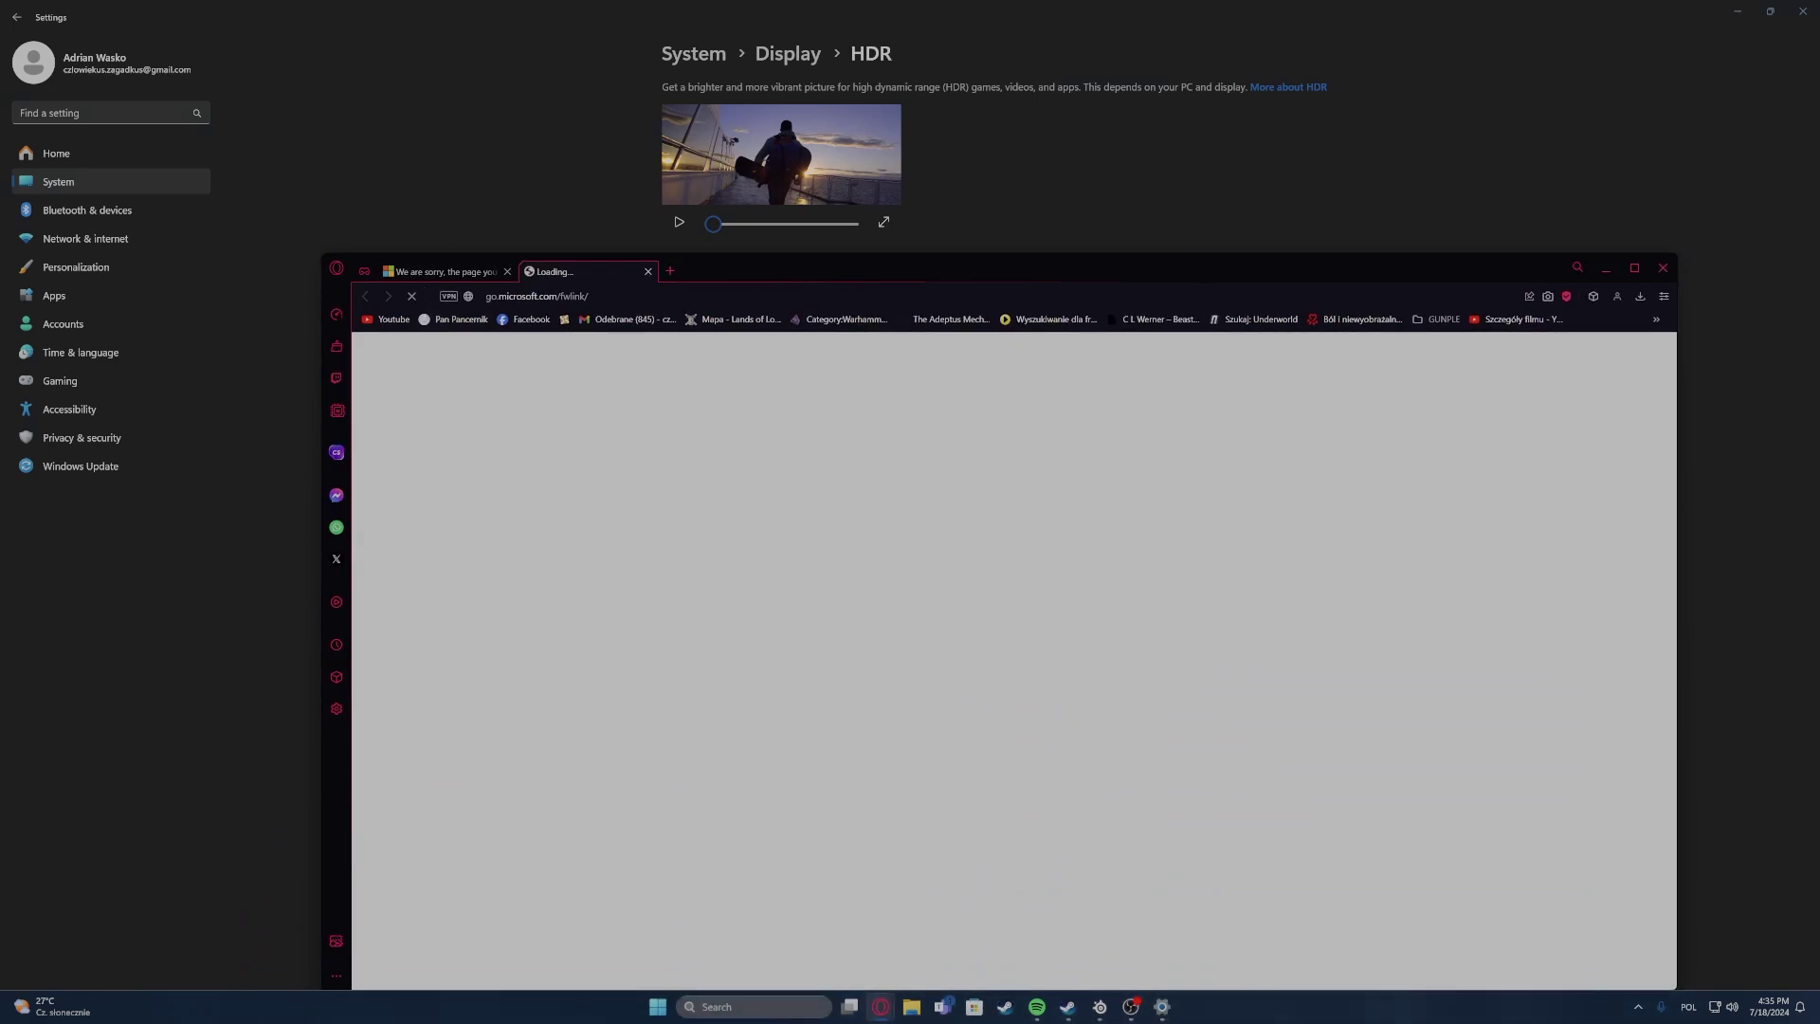
Search for 'mis' in Windows Search and launch Microsoft Store.
{"action": "left_click", "coordinate": [788, 1005]}
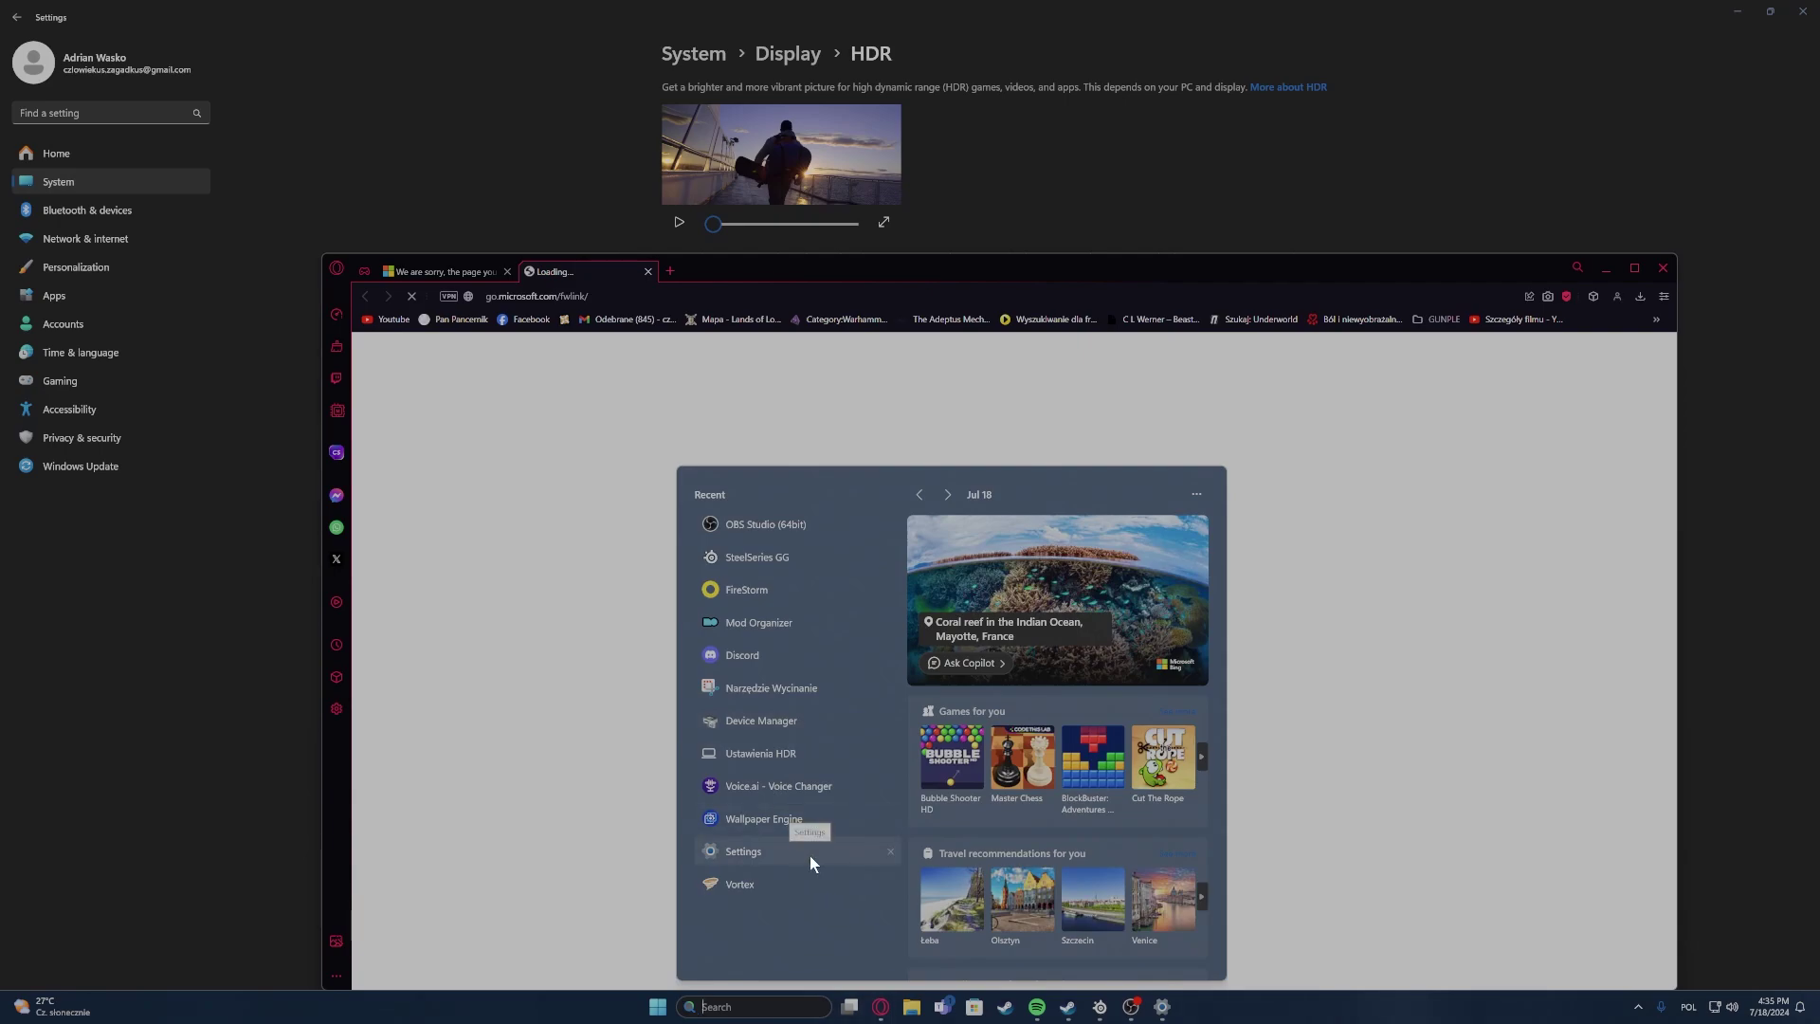
{"action": "type", "text": "mis"}
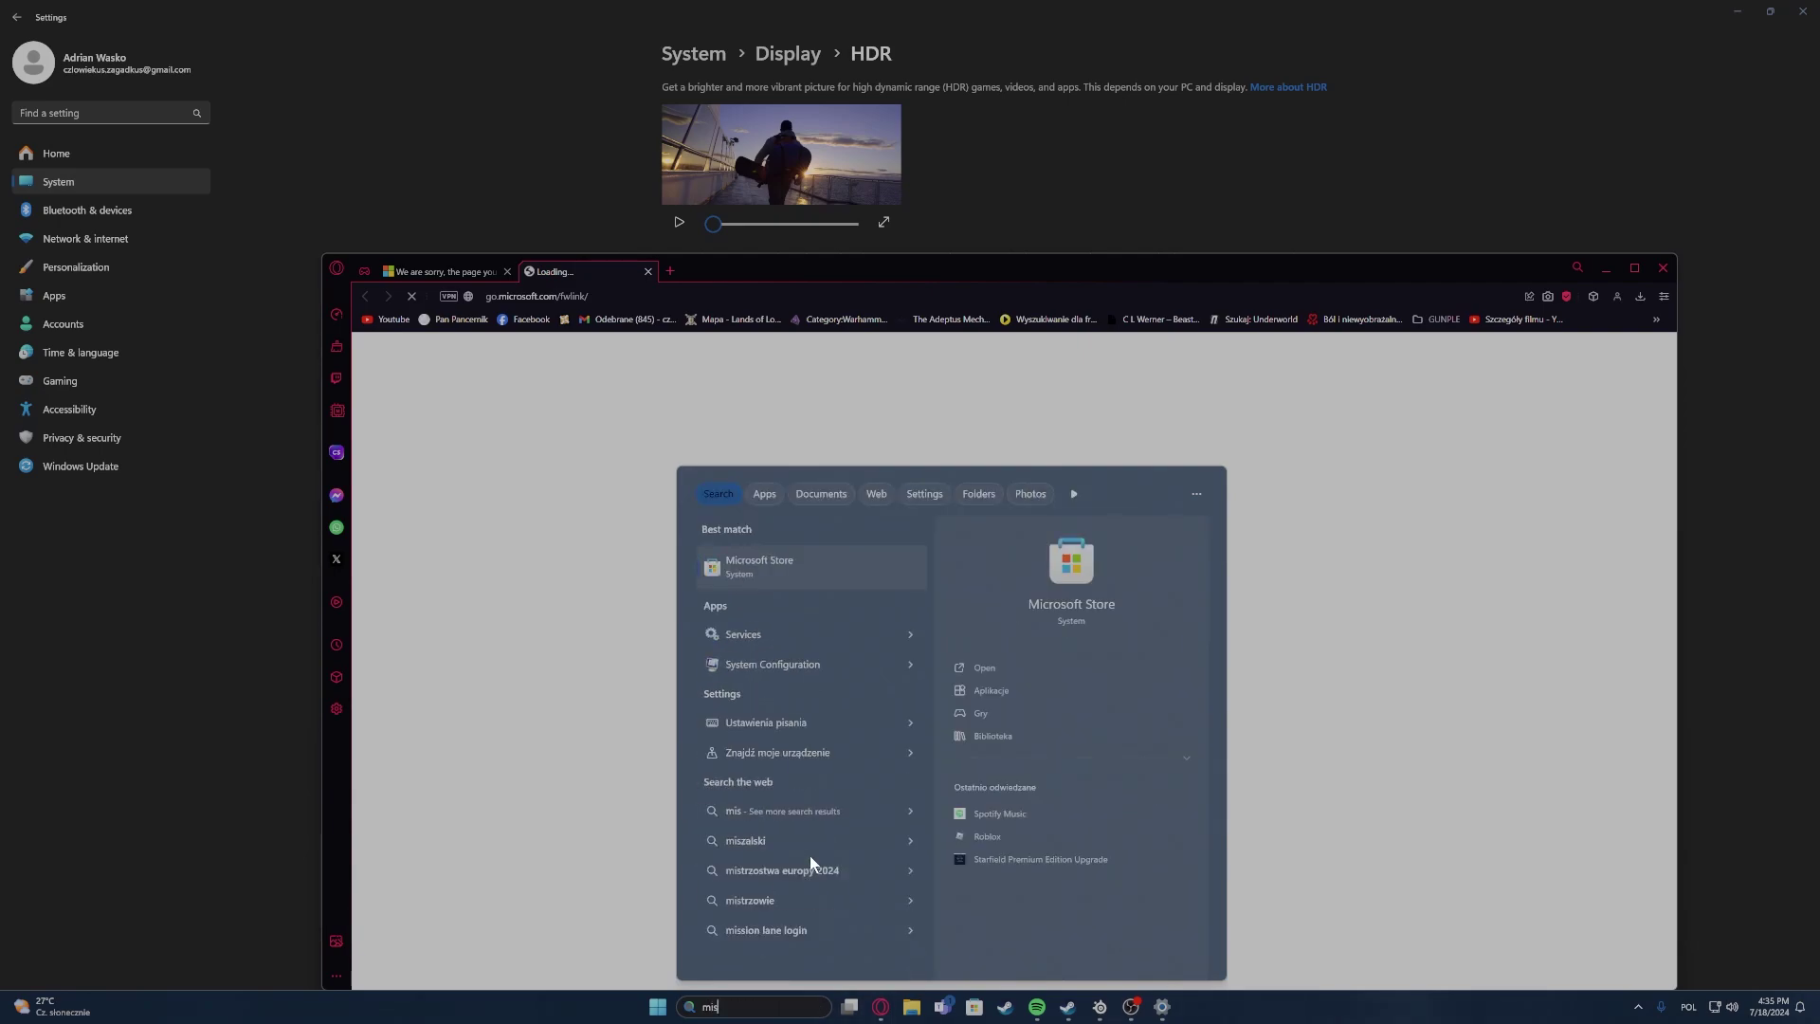
{"action": "key", "text": "Return"}
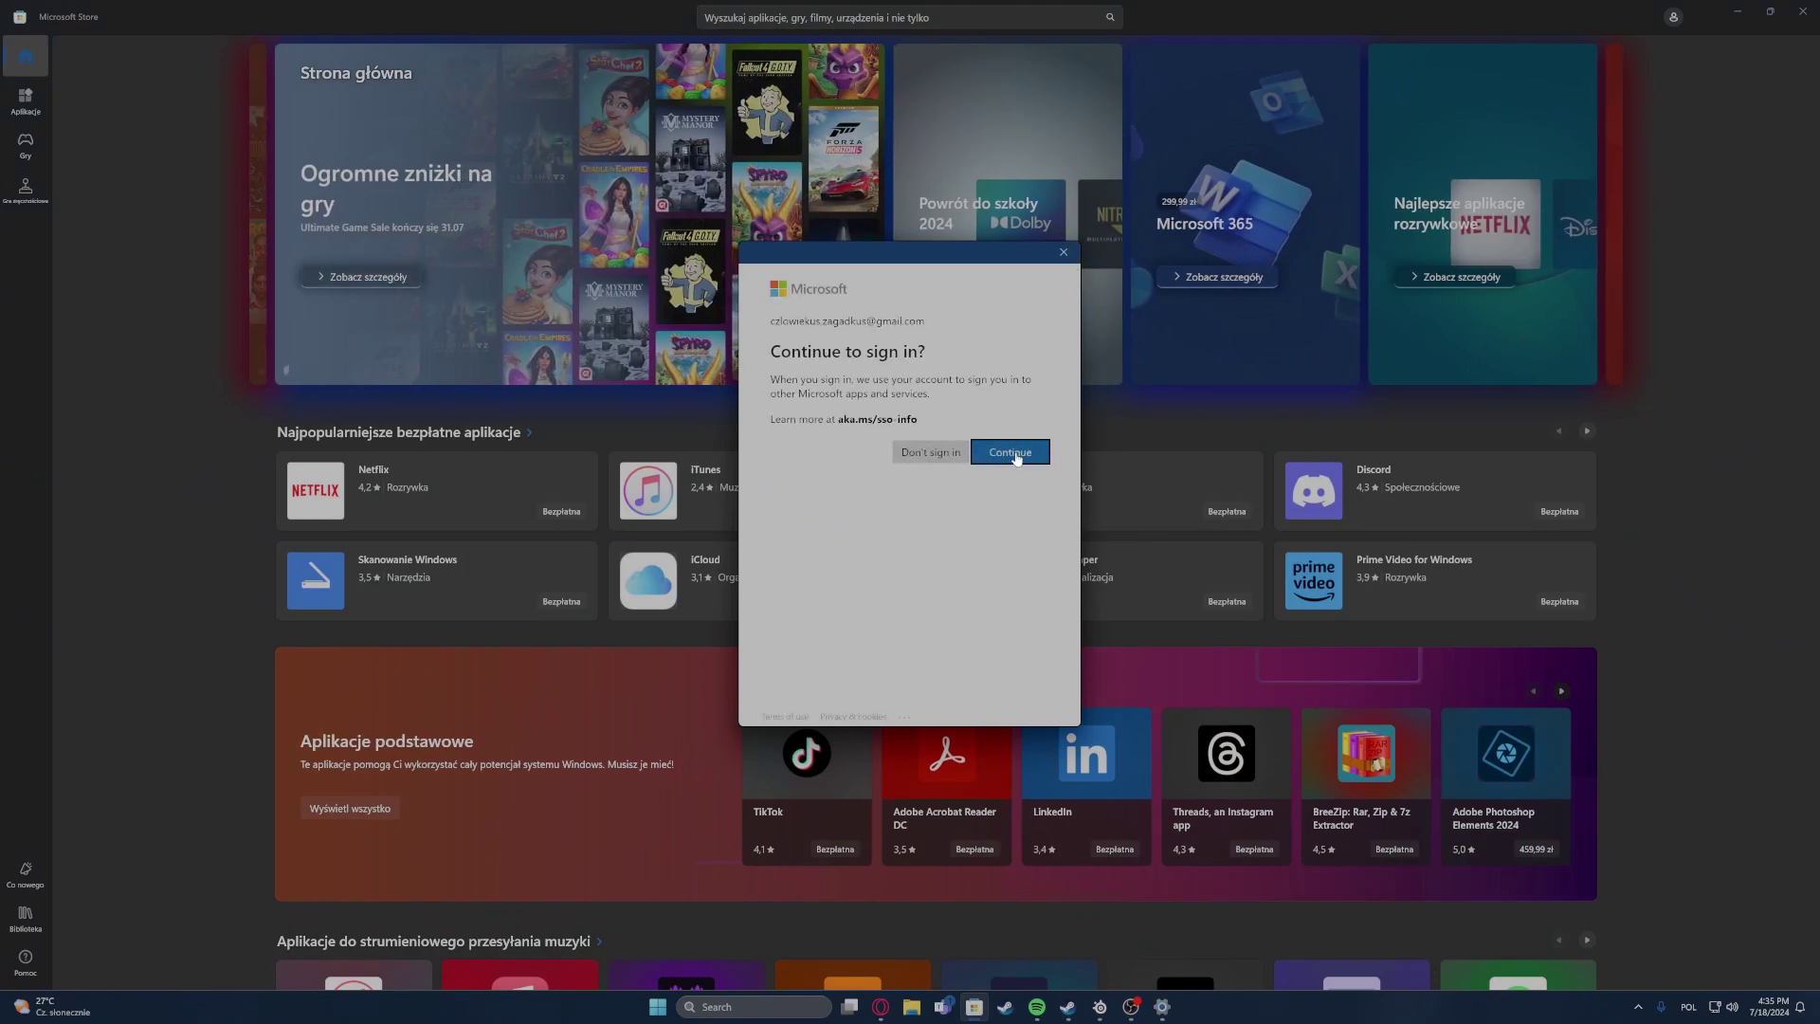
Continue the Store sign-in, browse the home page, then search the Store for 'calibrat'.
{"action": "left_click", "coordinate": [1013, 454]}
{"action": "scroll", "coordinate": [714, 599], "scroll_direction": "down", "scroll_amount": 5}
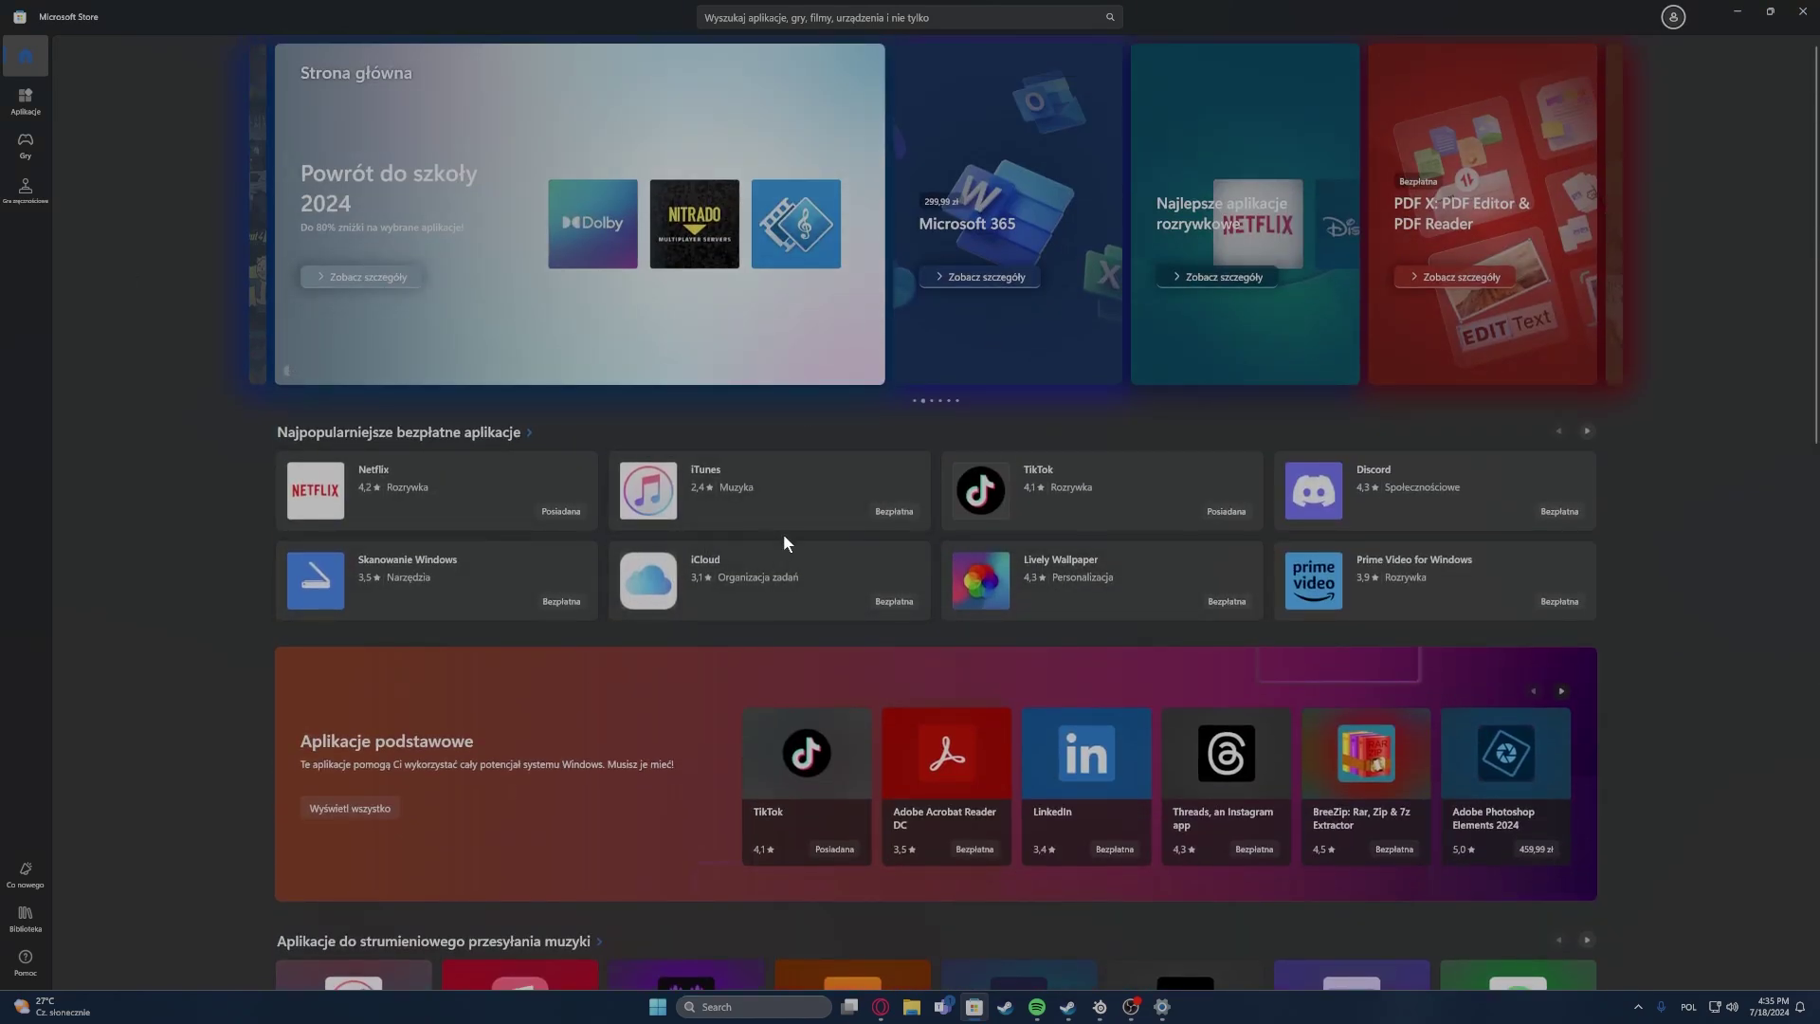
{"action": "scroll", "coordinate": [696, 567], "scroll_direction": "down", "scroll_amount": 1}
{"action": "scroll", "coordinate": [696, 567], "scroll_direction": "down", "scroll_amount": 10}
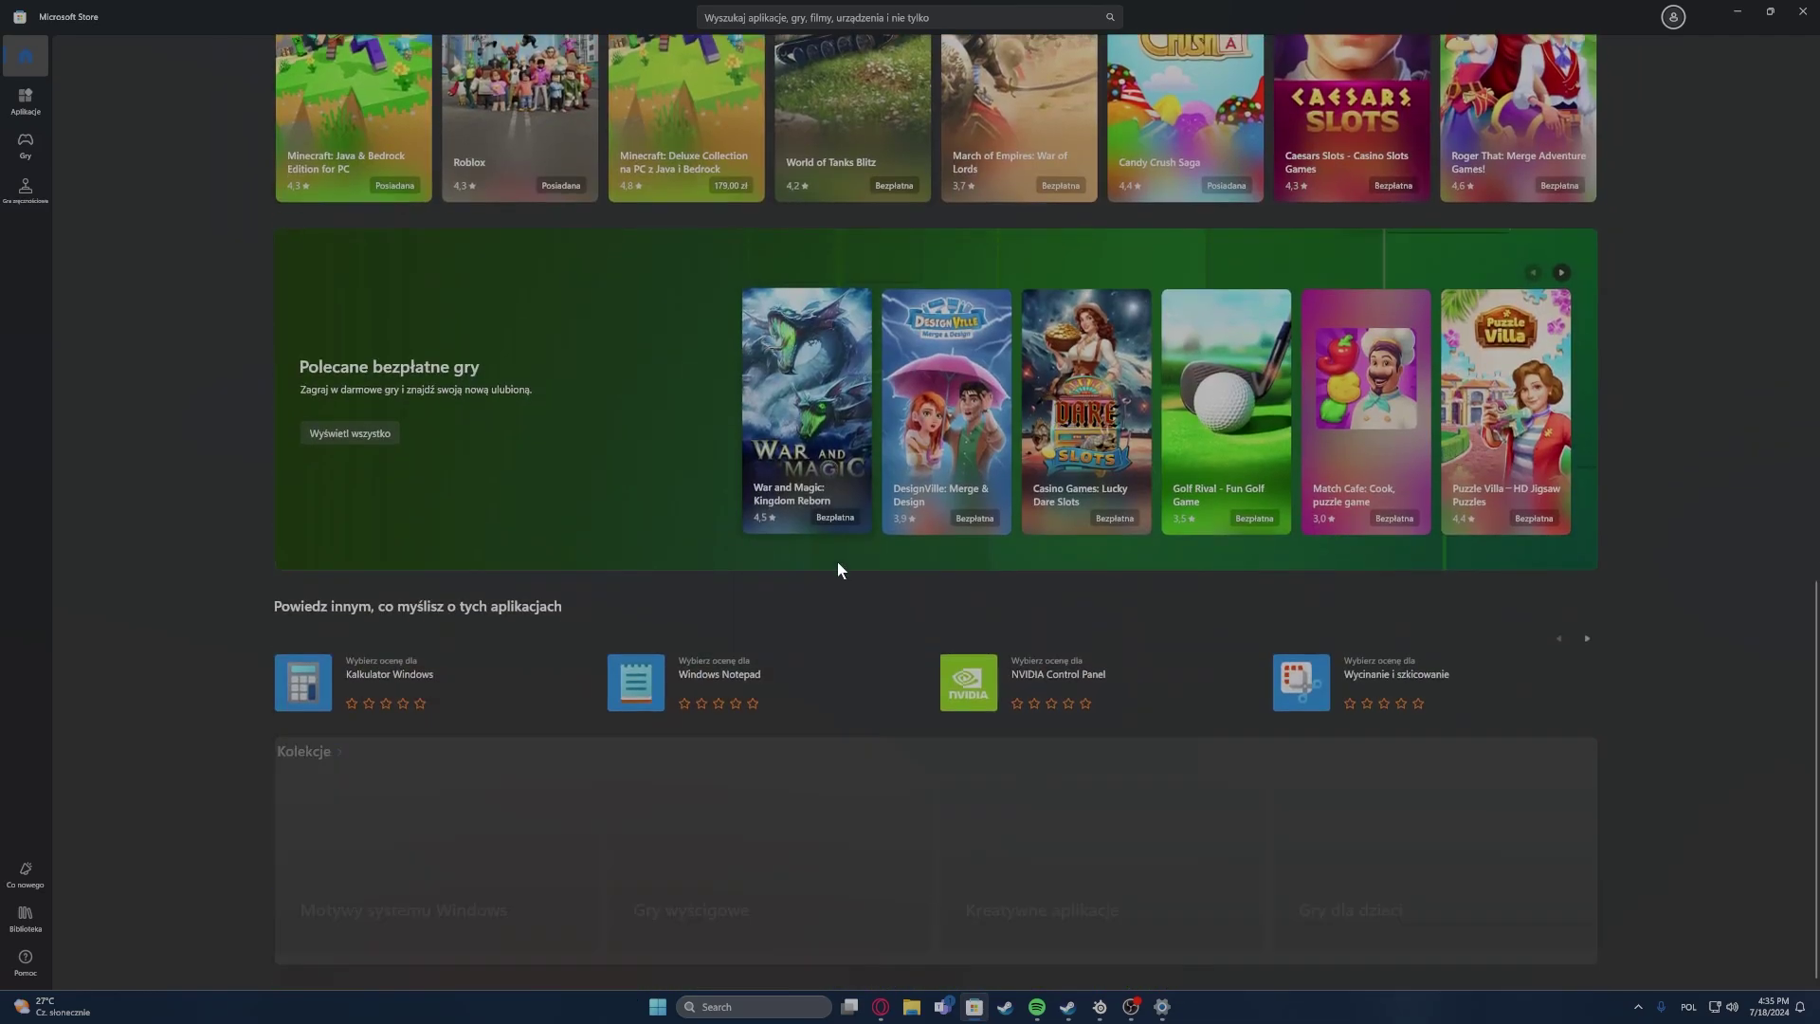
{"action": "scroll", "coordinate": [873, 603], "scroll_direction": "up", "scroll_amount": 10}
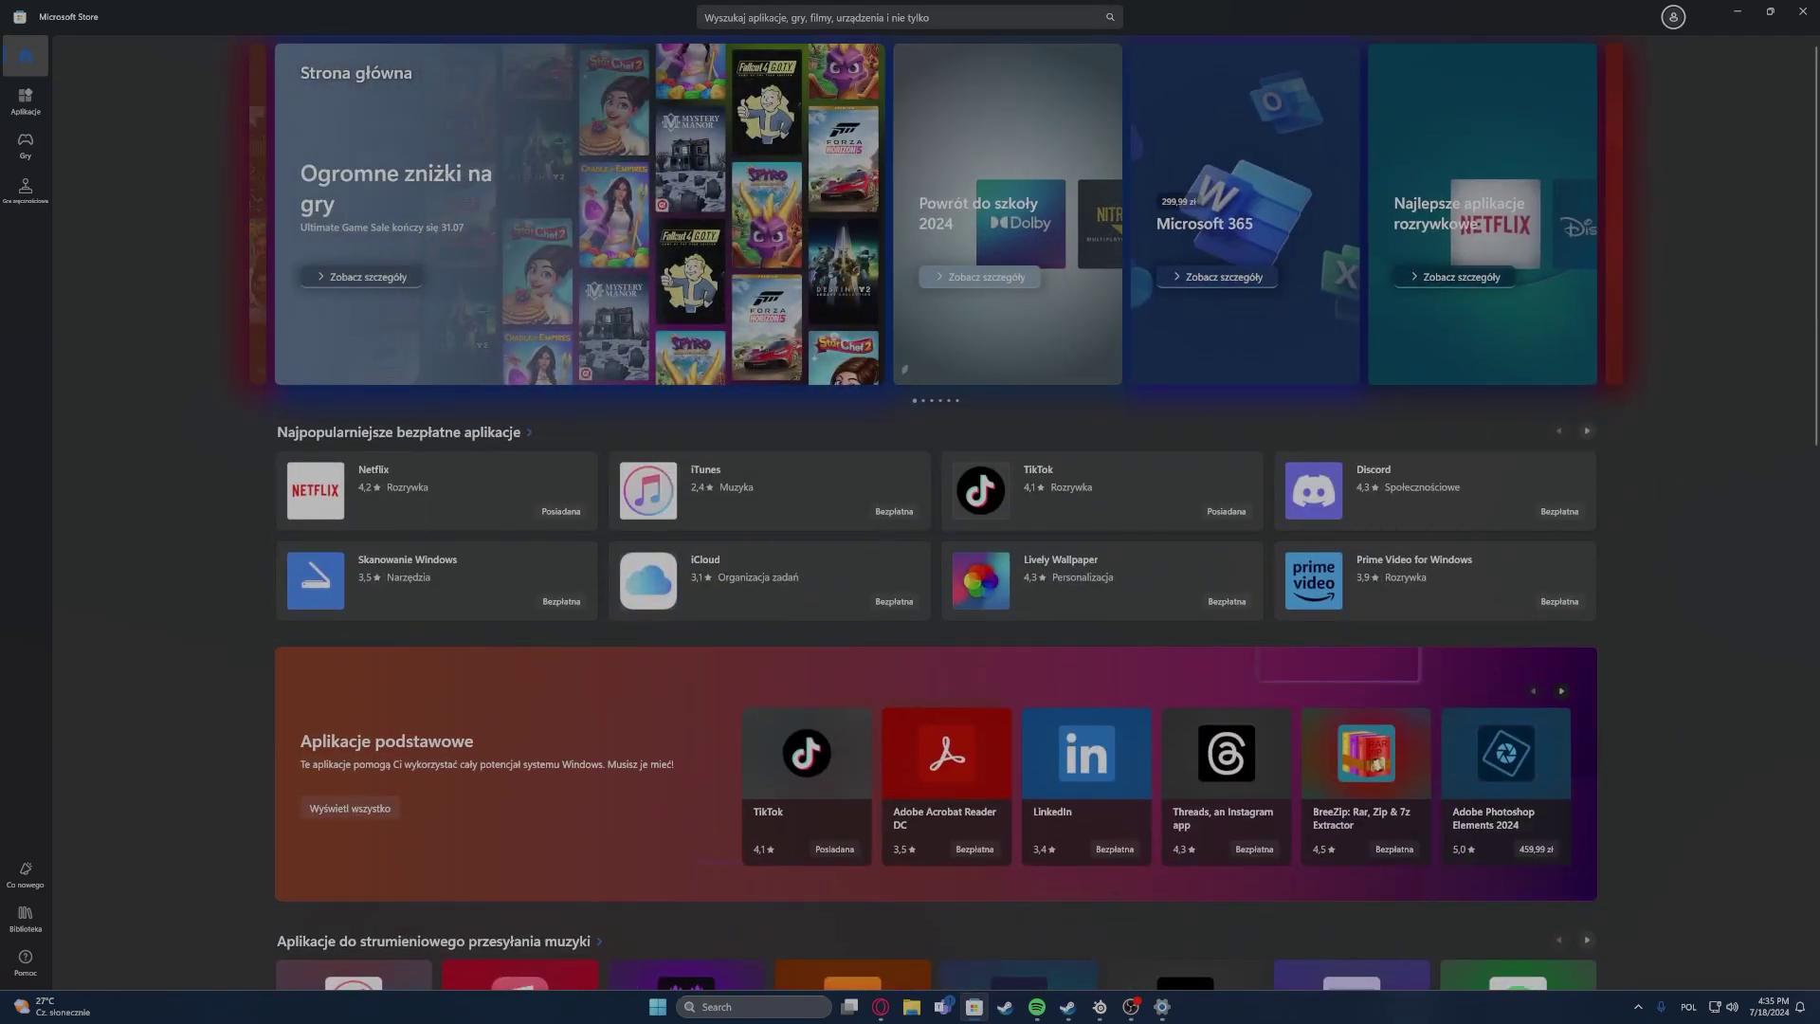
{"action": "left_click", "coordinate": [844, 18]}
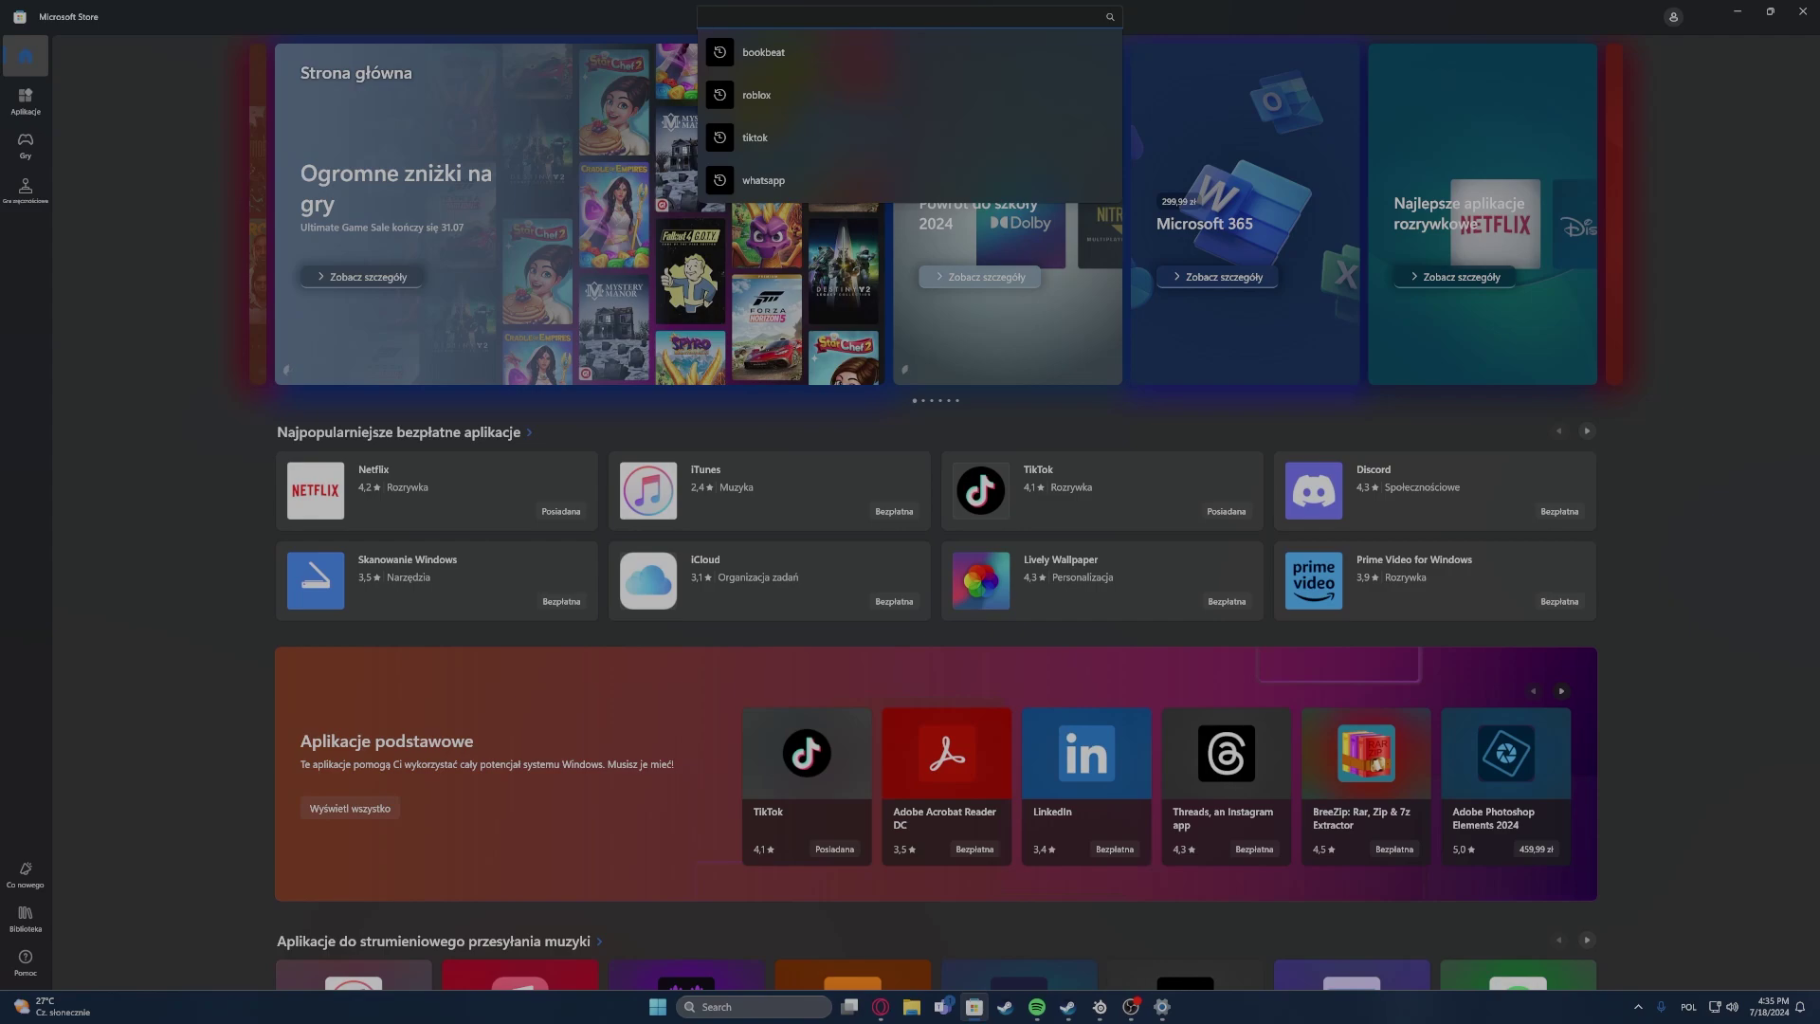
{"action": "type", "text": "calibrat"}
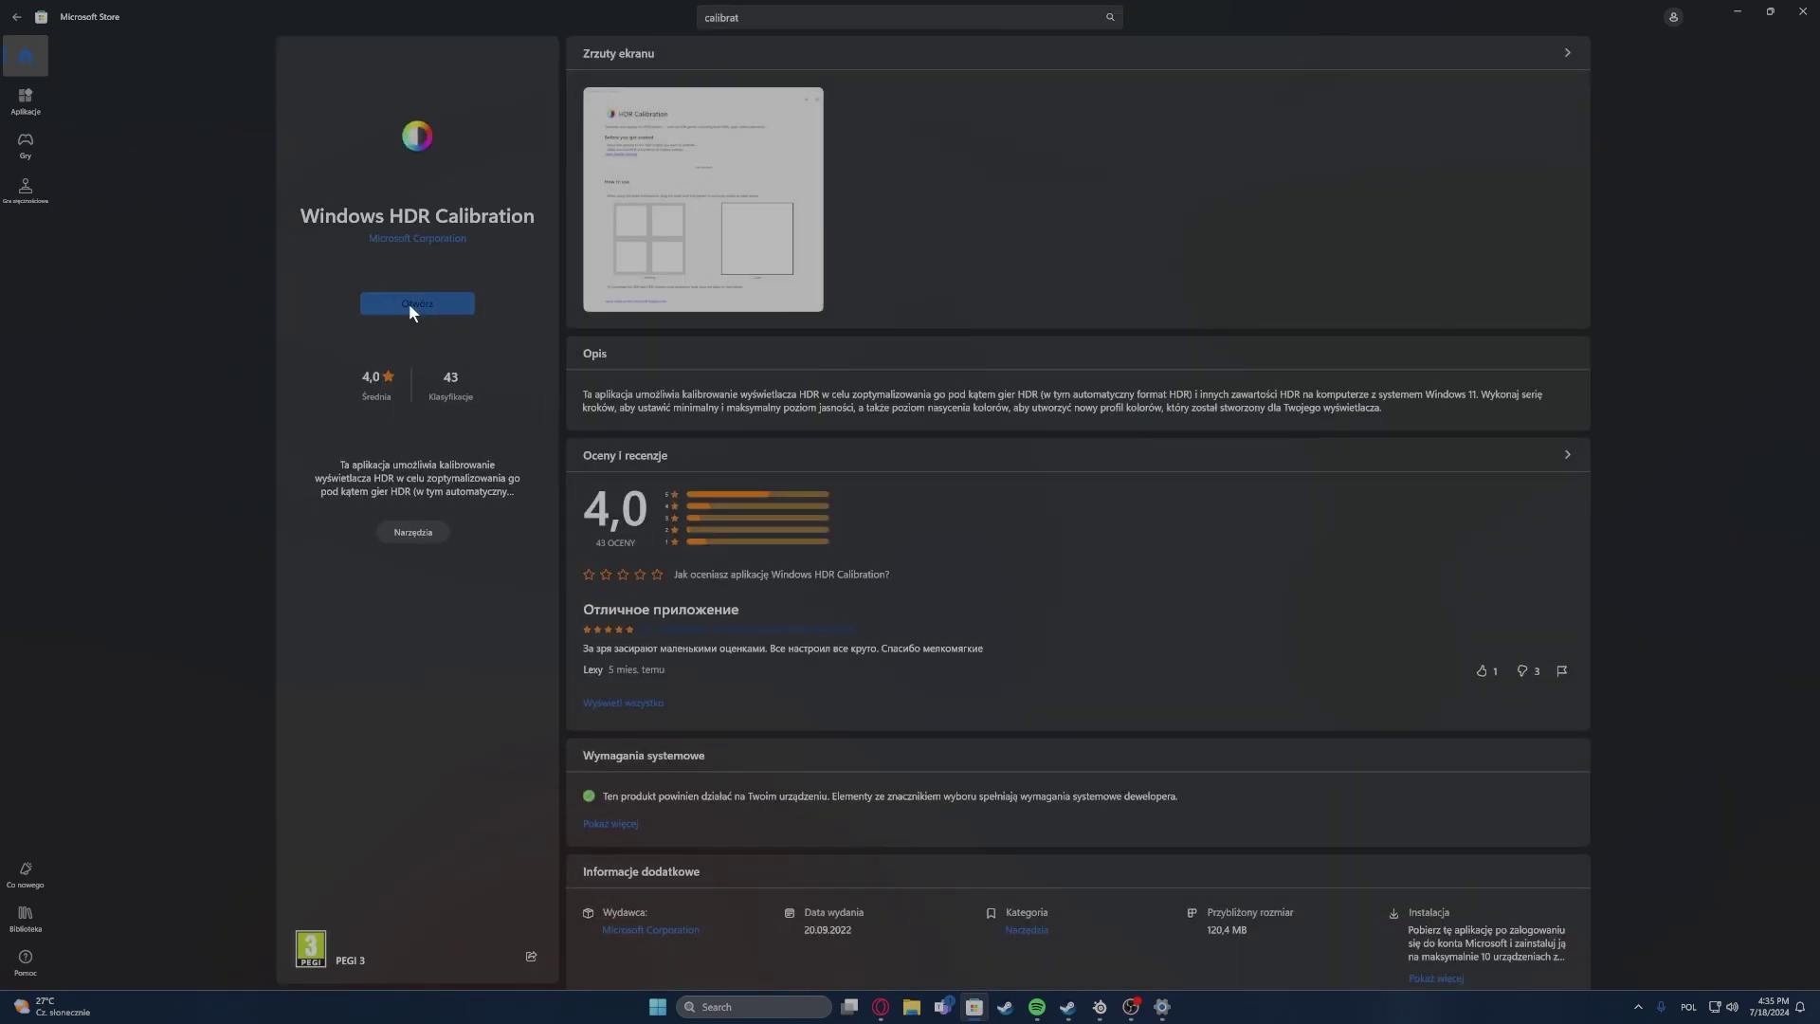
Launch the installed Windows HDR Calibration app and start the calibration.
{"action": "left_click", "coordinate": [432, 302]}
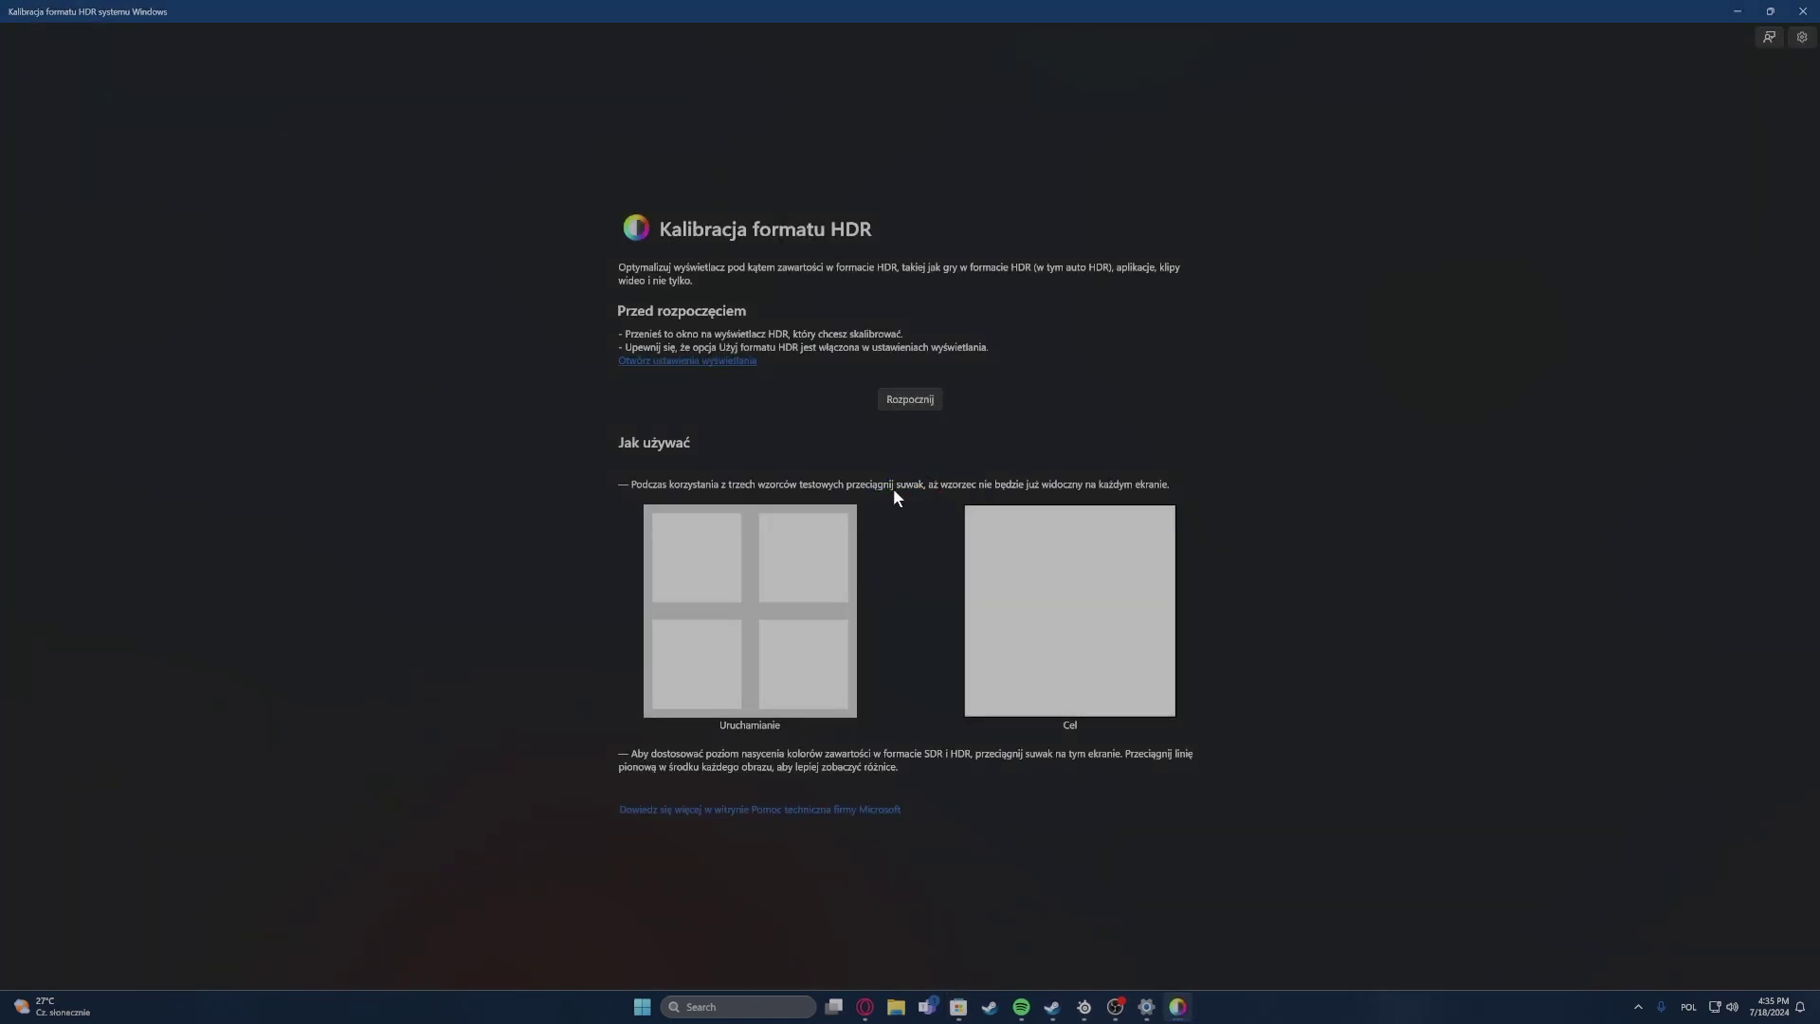
{"action": "left_click", "coordinate": [926, 402]}
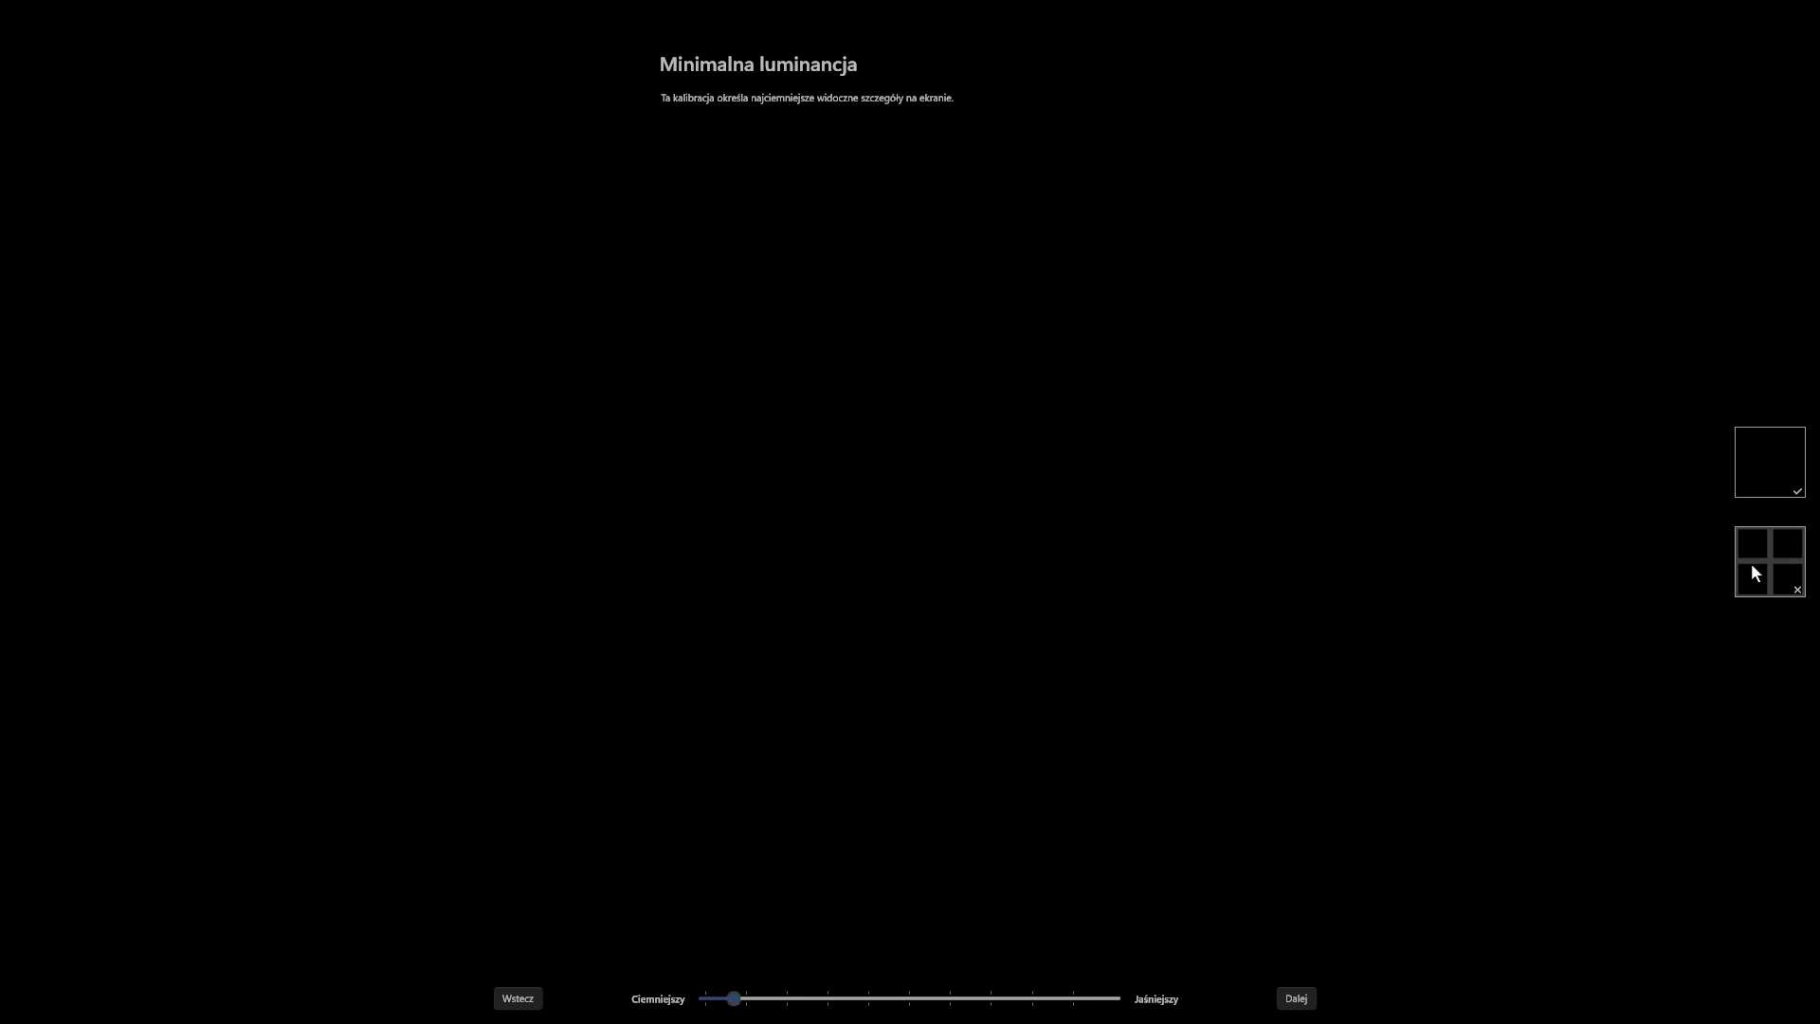
Drag the maximum luminance slider until the grid vanishes, then advance to the full-frame test.
{"action": "left_click", "coordinate": [1294, 998]}
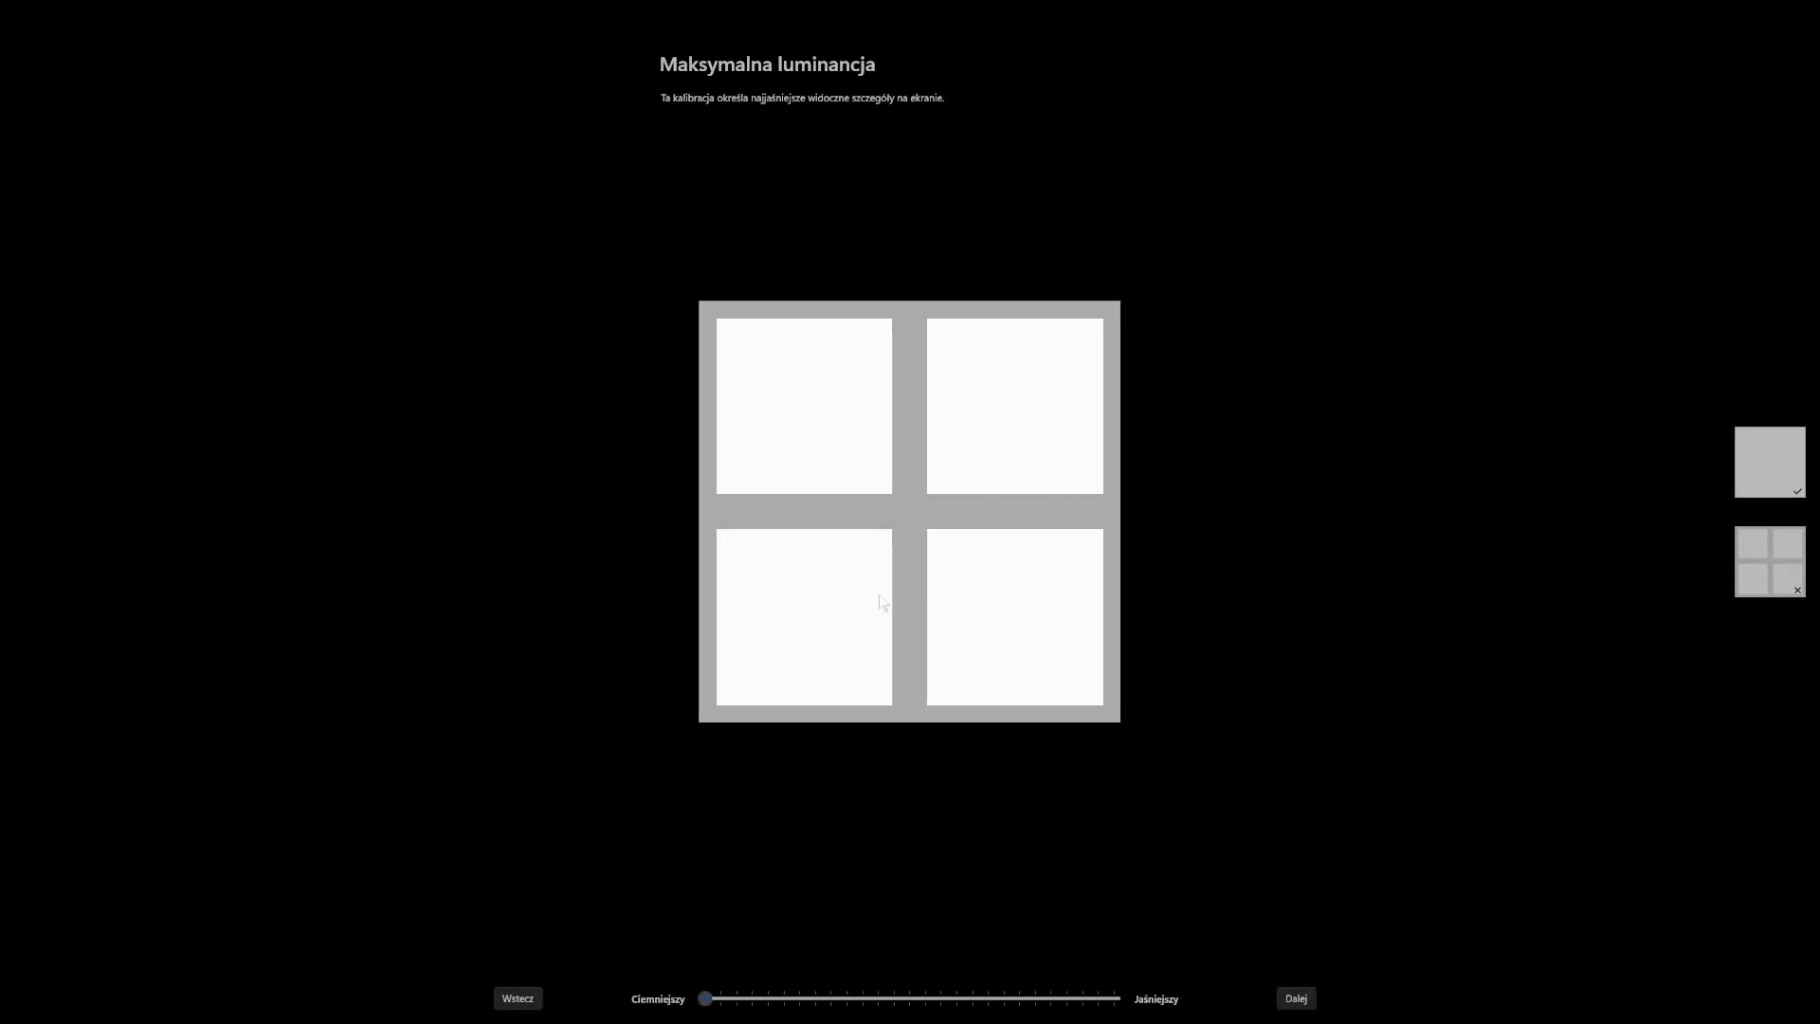
{"action": "left_click_drag", "start_coordinate": [703, 999], "coordinate": [768, 998]}
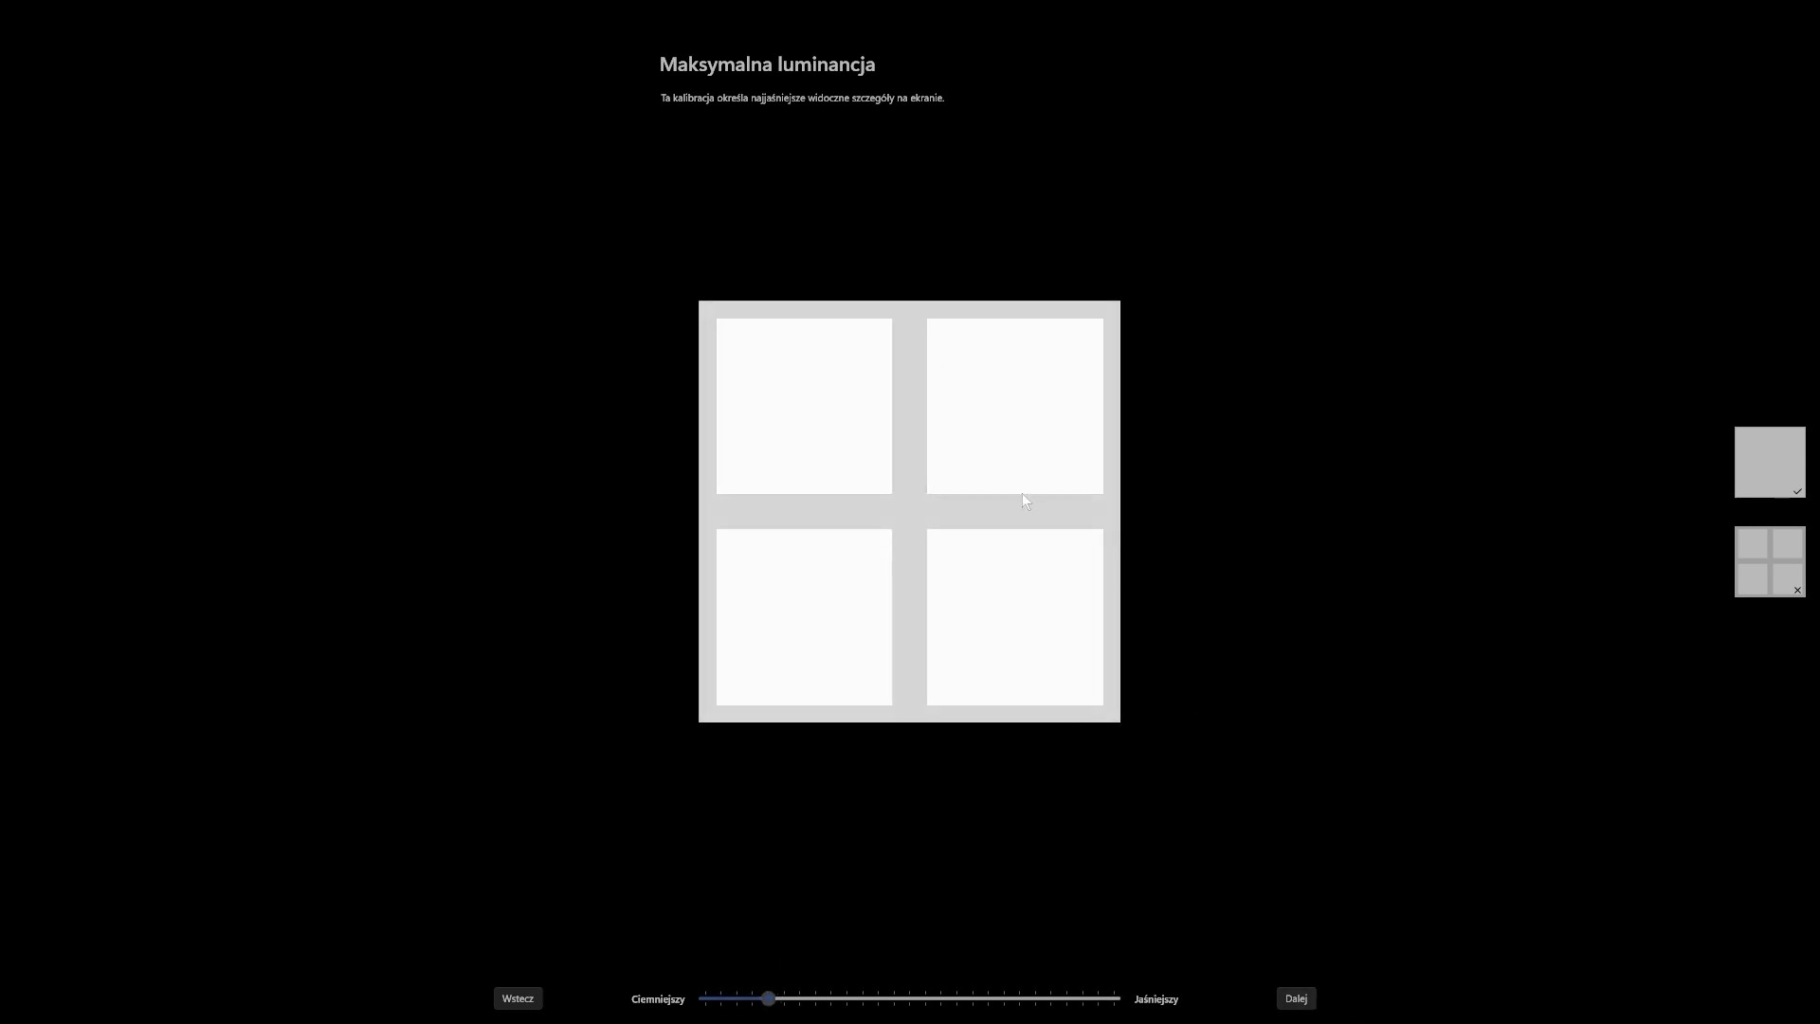
{"action": "left_click", "coordinate": [1289, 998]}
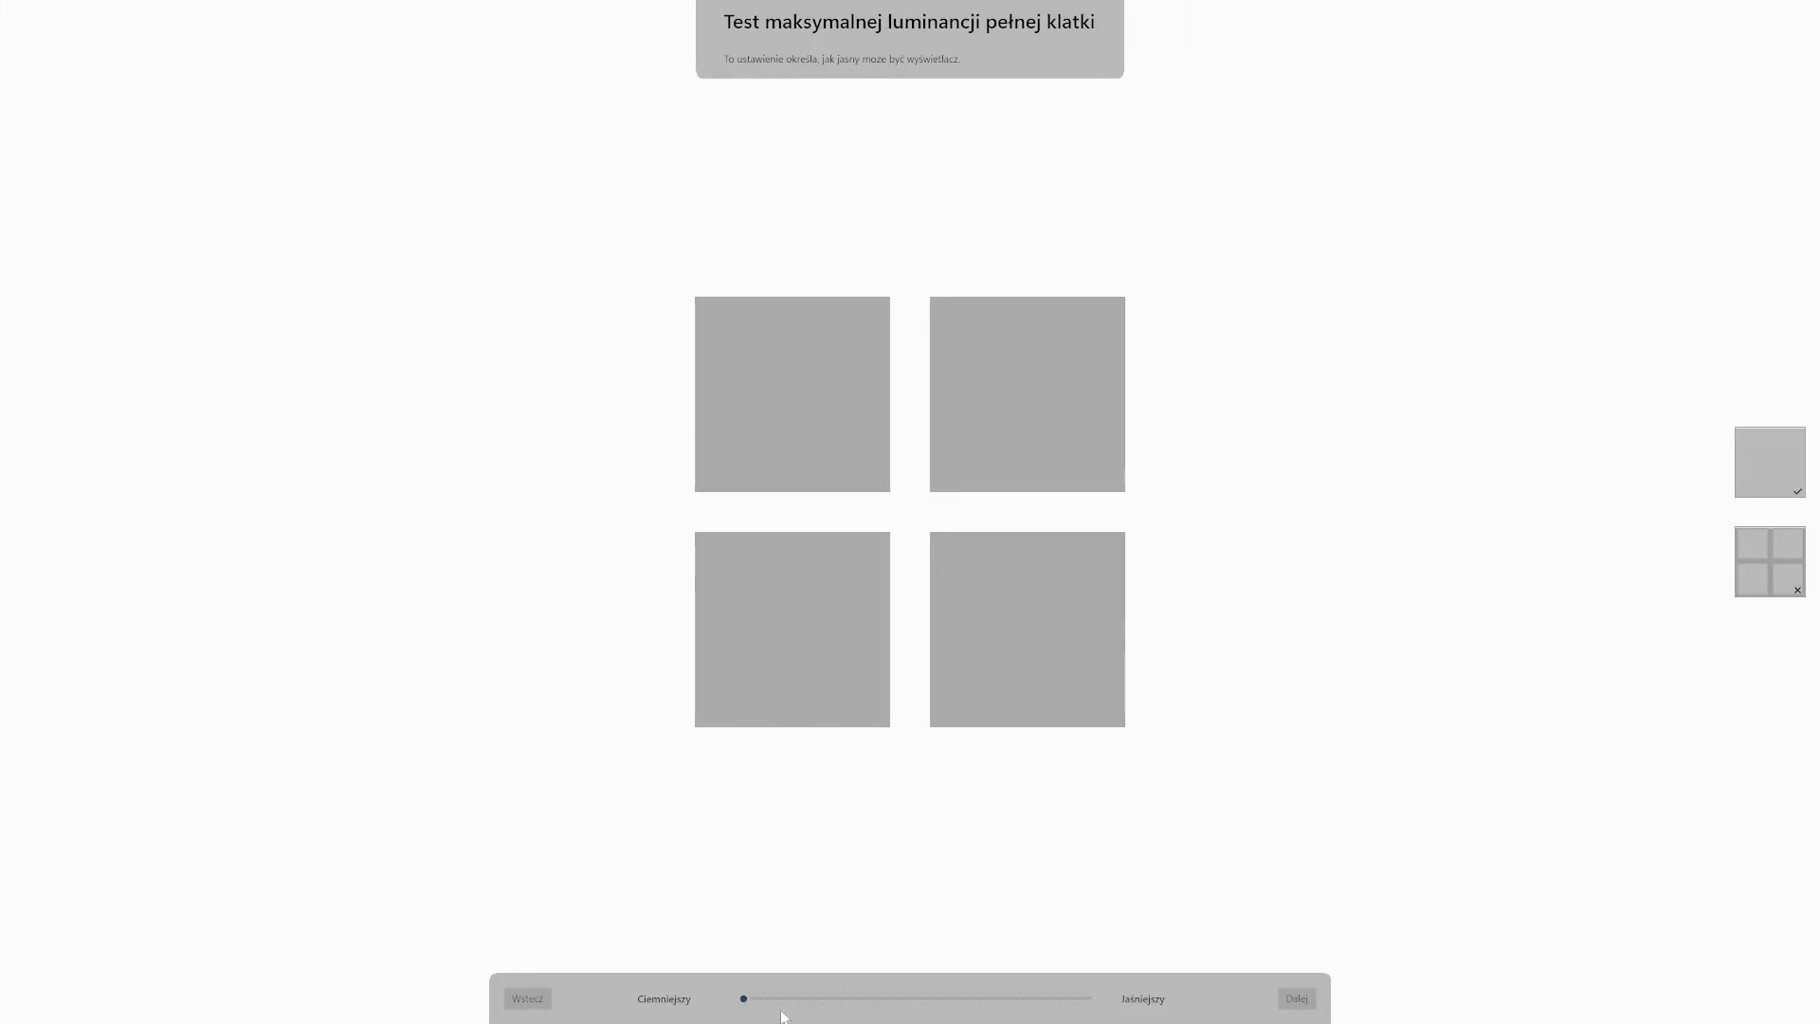
Set full-frame maximum luminance to about 833 and colour saturation to 40.
{"action": "left_click_drag", "start_coordinate": [745, 1001], "coordinate": [791, 1005]}
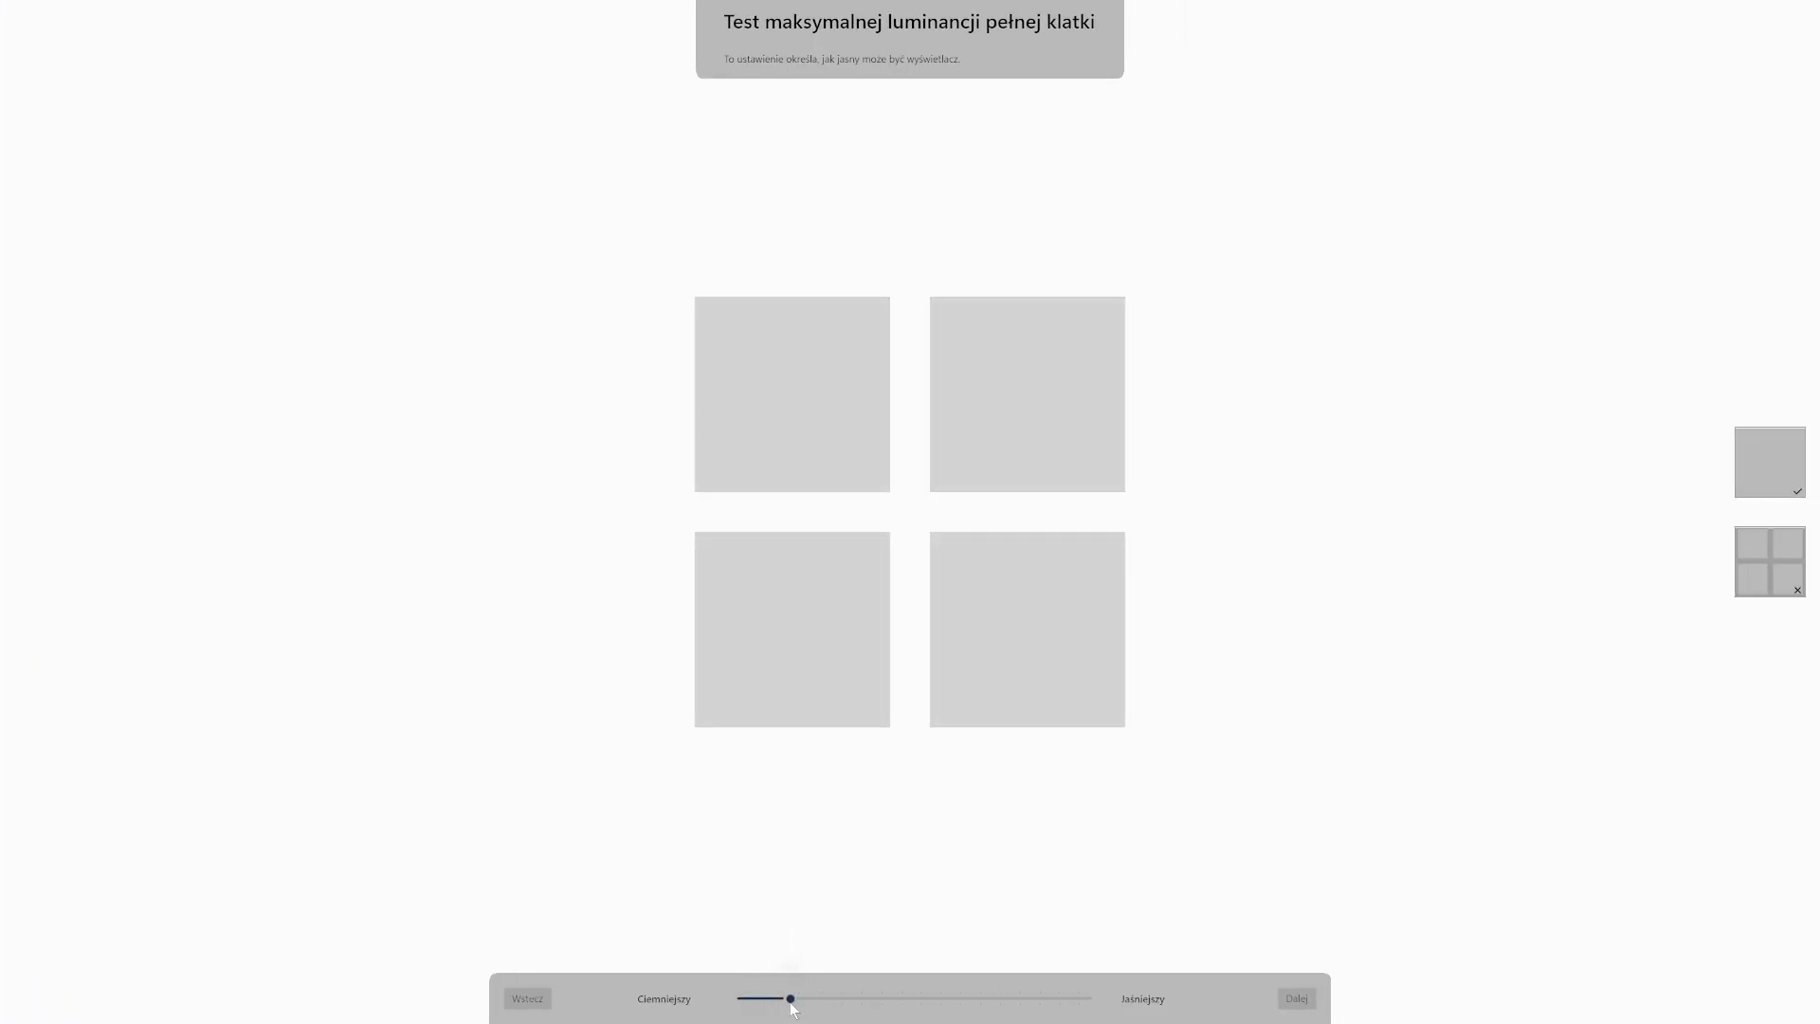
{"action": "left_click", "coordinate": [1296, 998]}
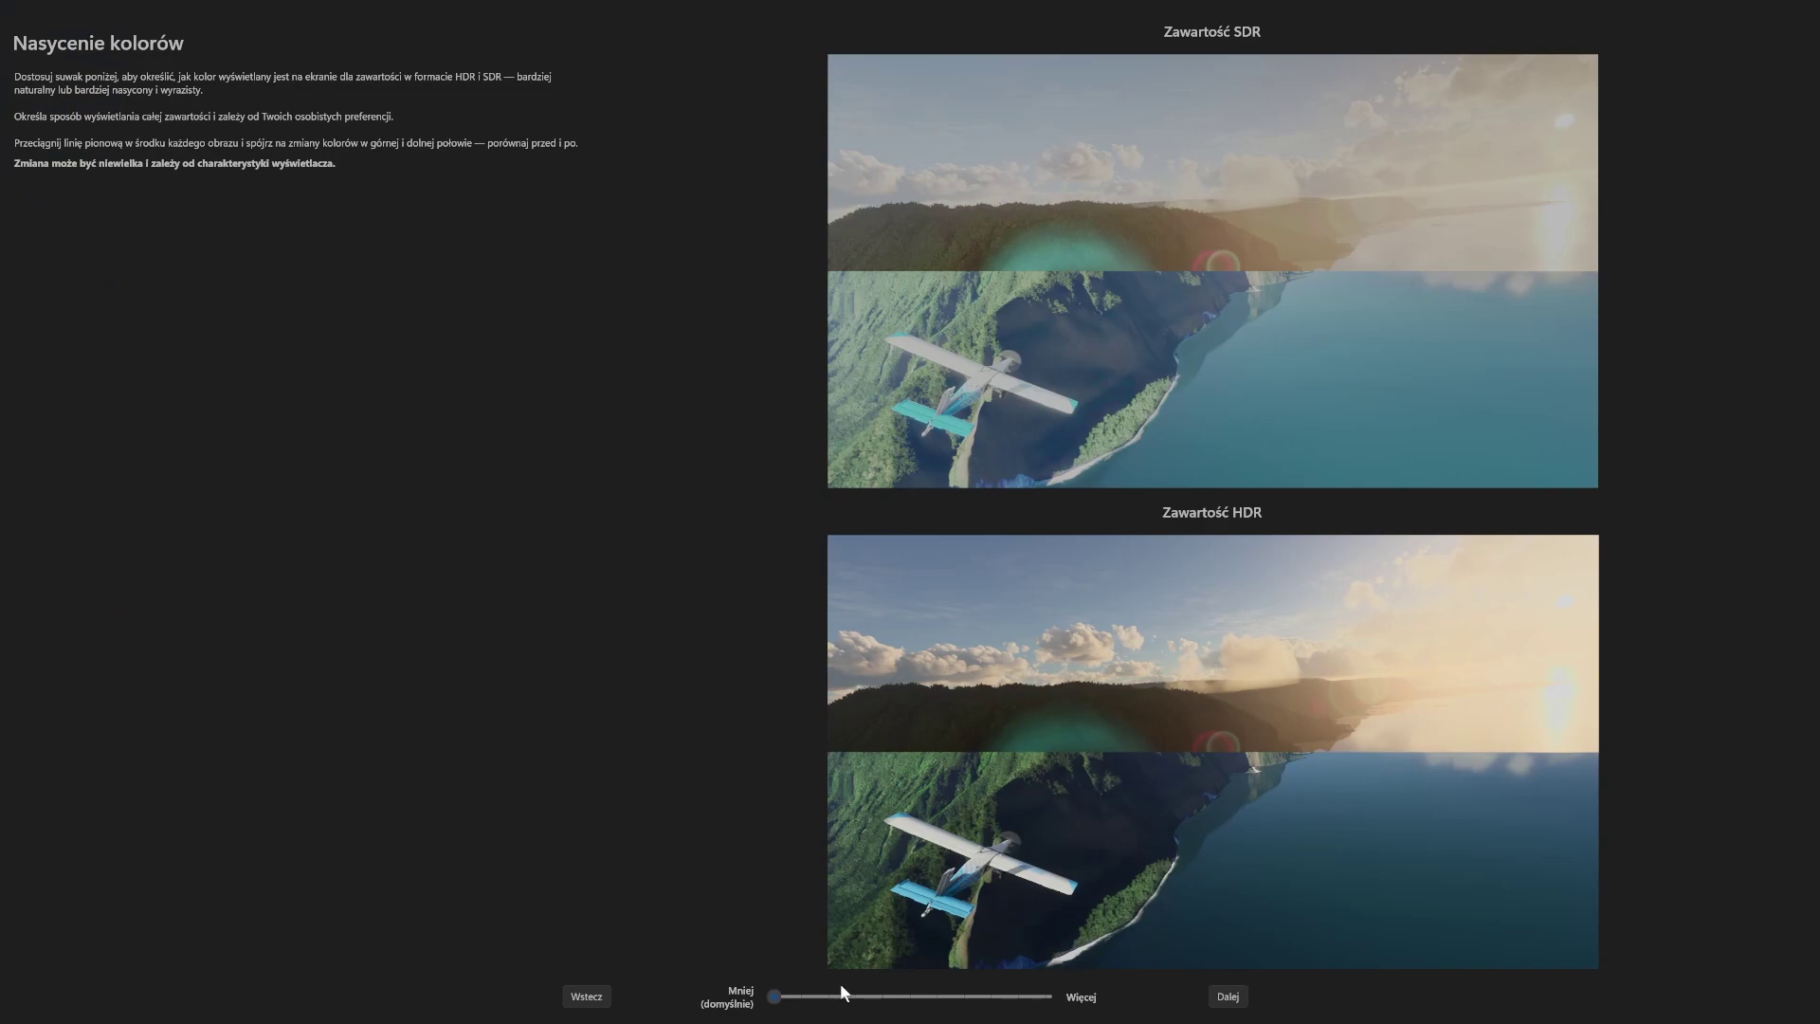
{"action": "left_click", "coordinate": [786, 996]}
{"action": "left_click_drag", "start_coordinate": [786, 997], "coordinate": [873, 996]}
Name the profile 'gfdgfd', save it with Zakończ and confirm with OK.
{"action": "left_click", "coordinate": [1228, 995]}
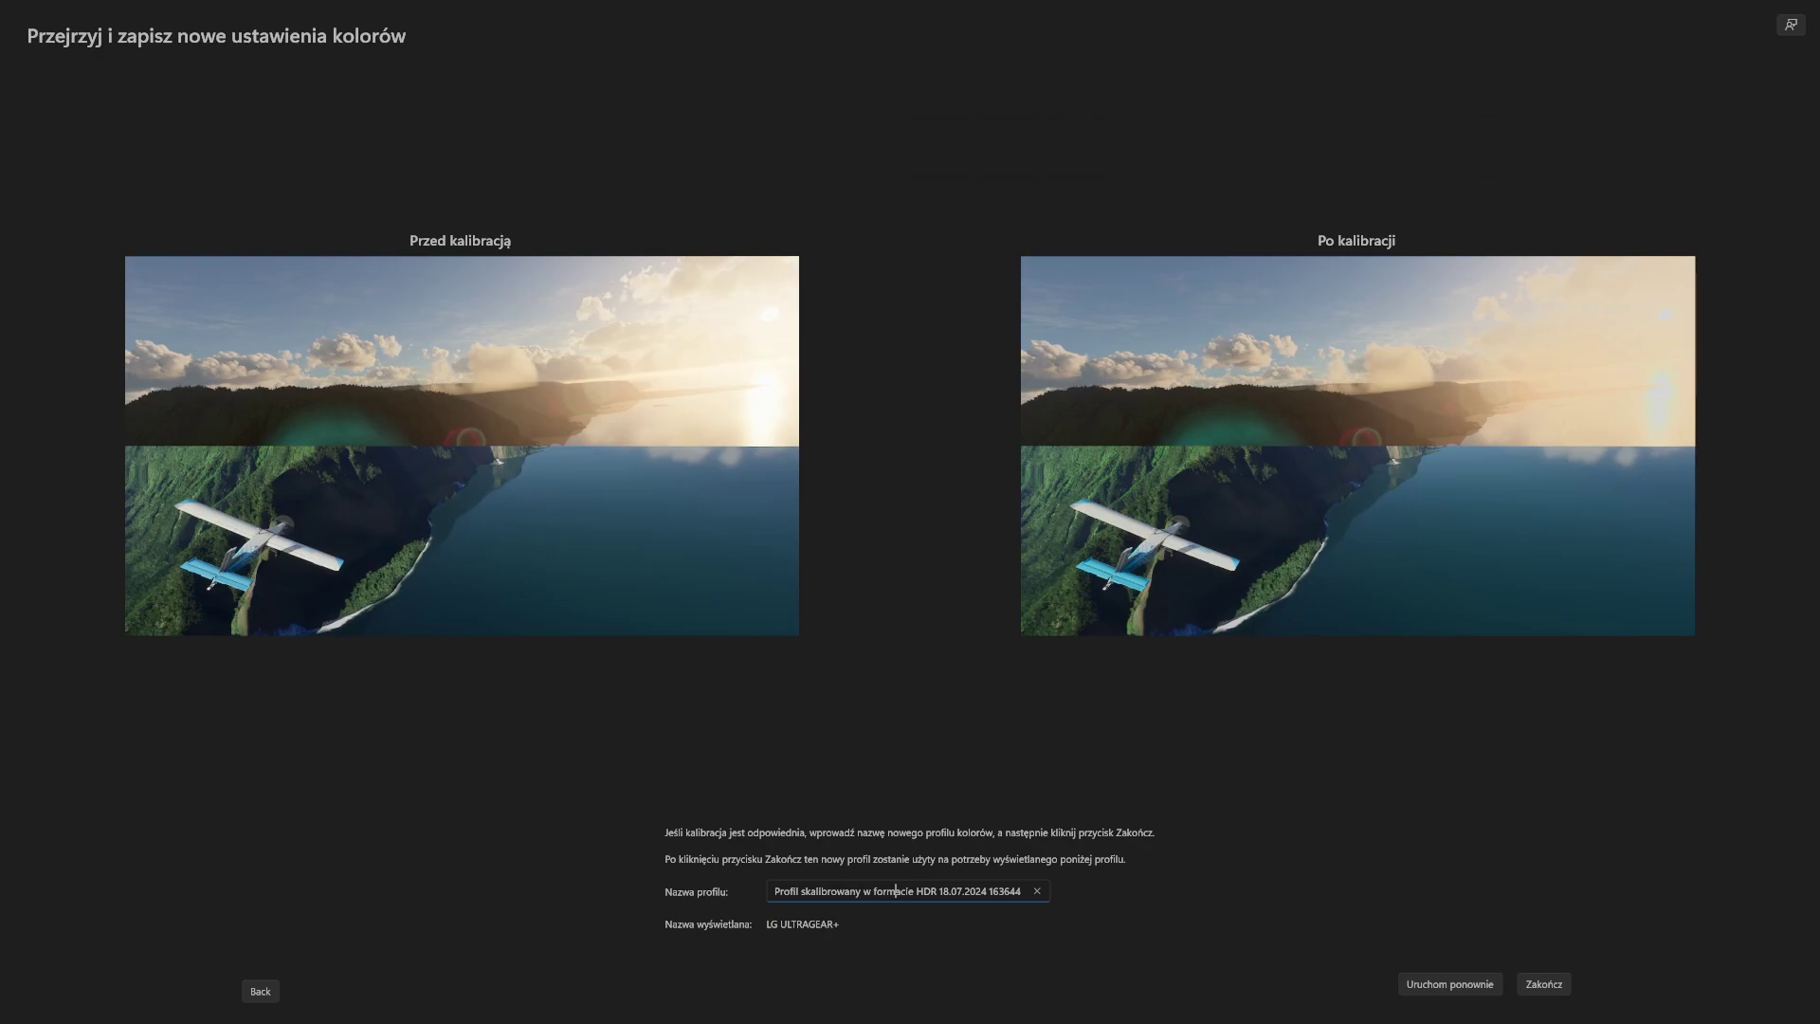
{"action": "type", "text": "gfdgfd"}
{"action": "left_click", "coordinate": [1550, 988]}
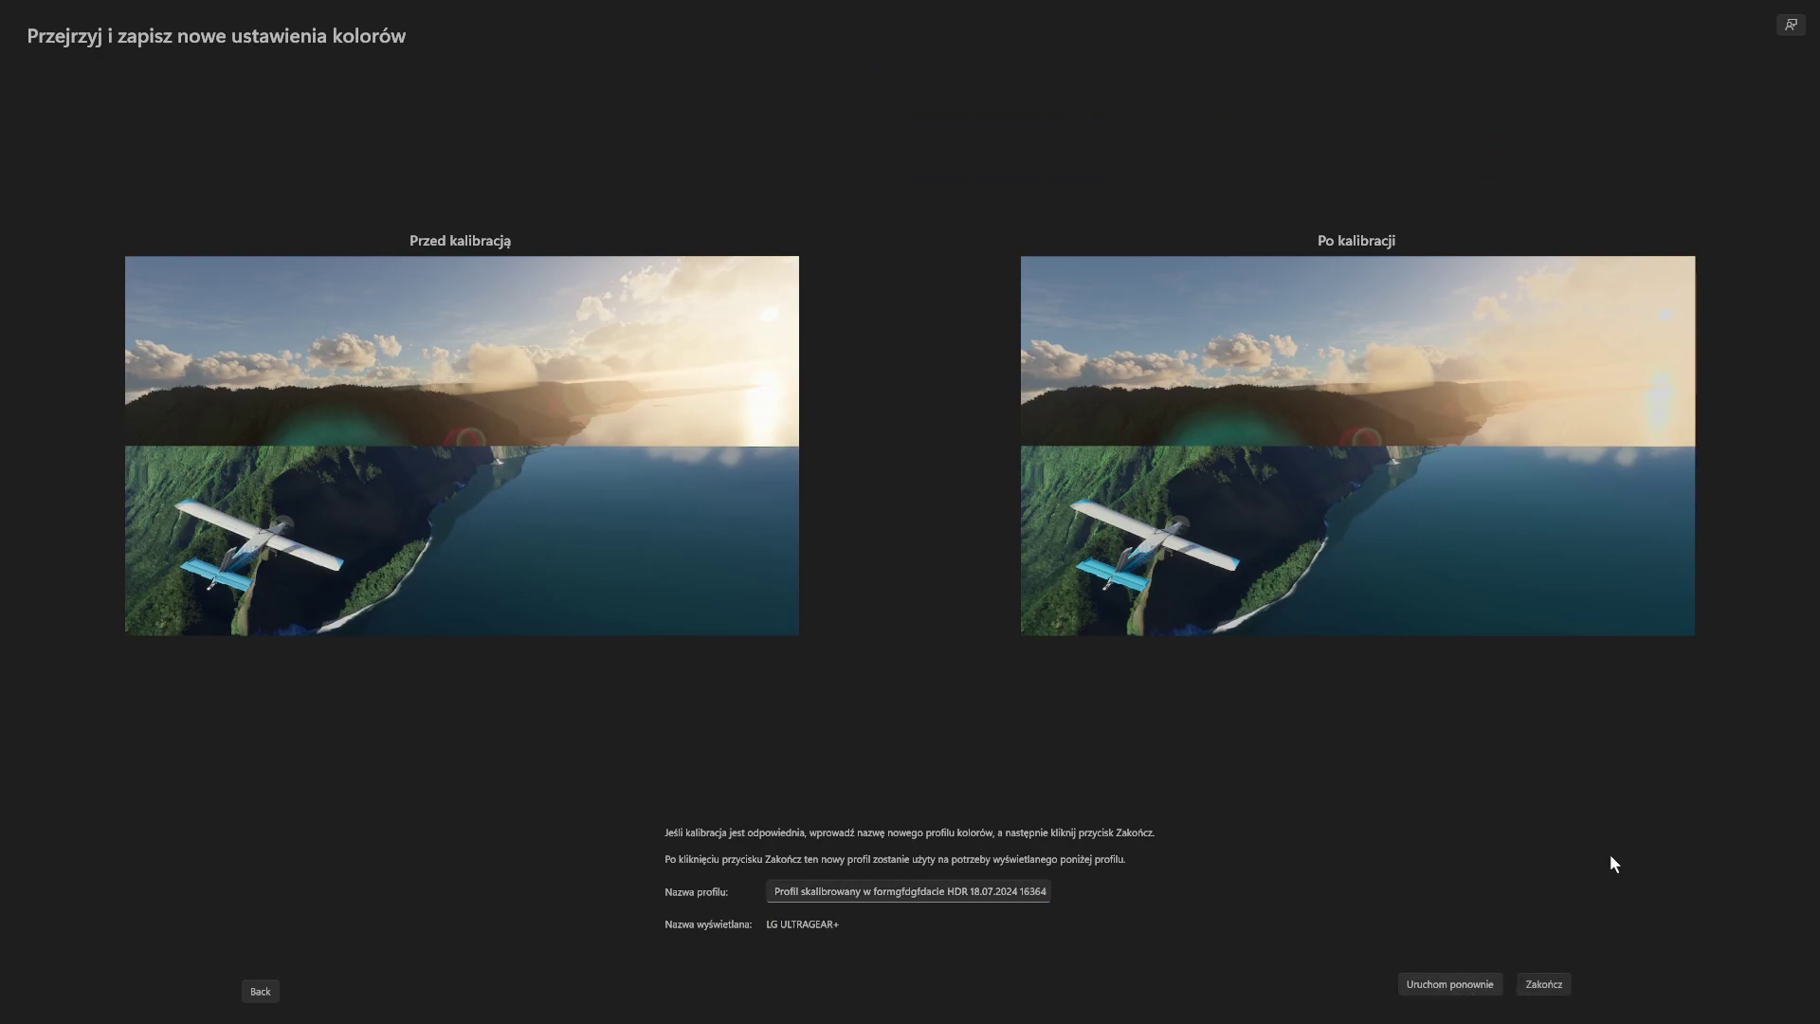
{"action": "left_click", "coordinate": [1550, 988]}
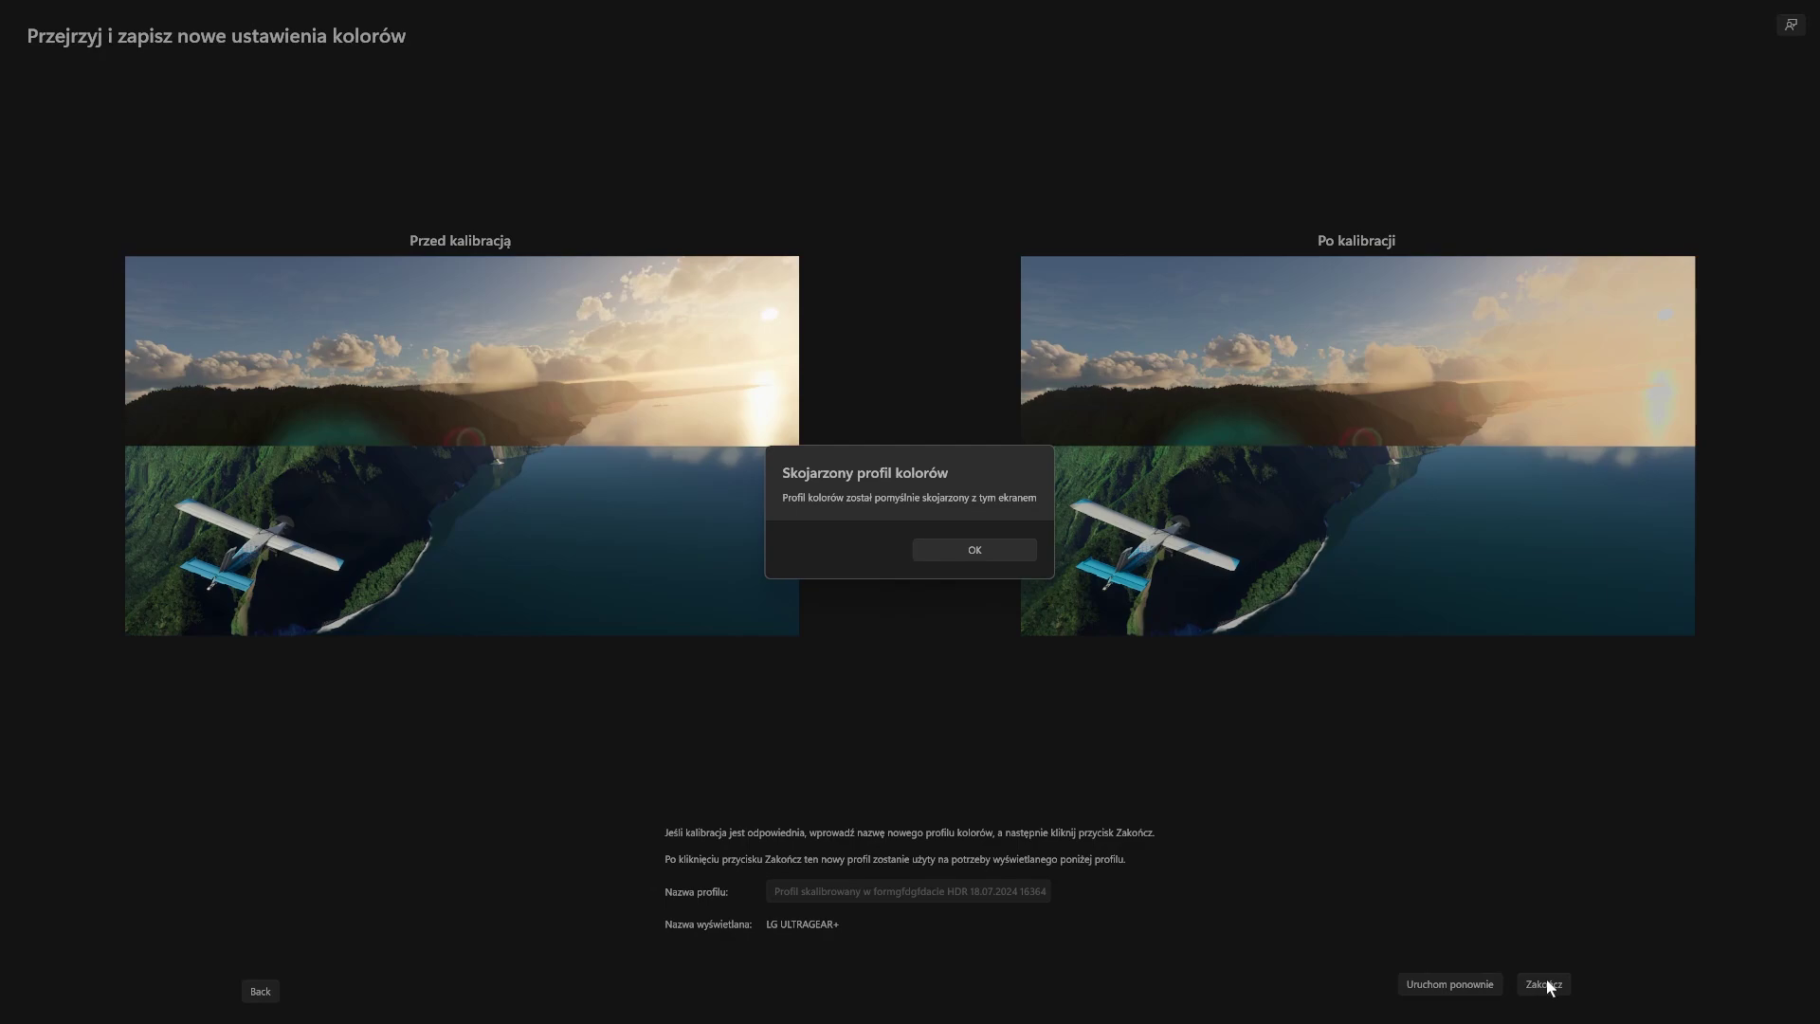
{"action": "left_click", "coordinate": [975, 551]}
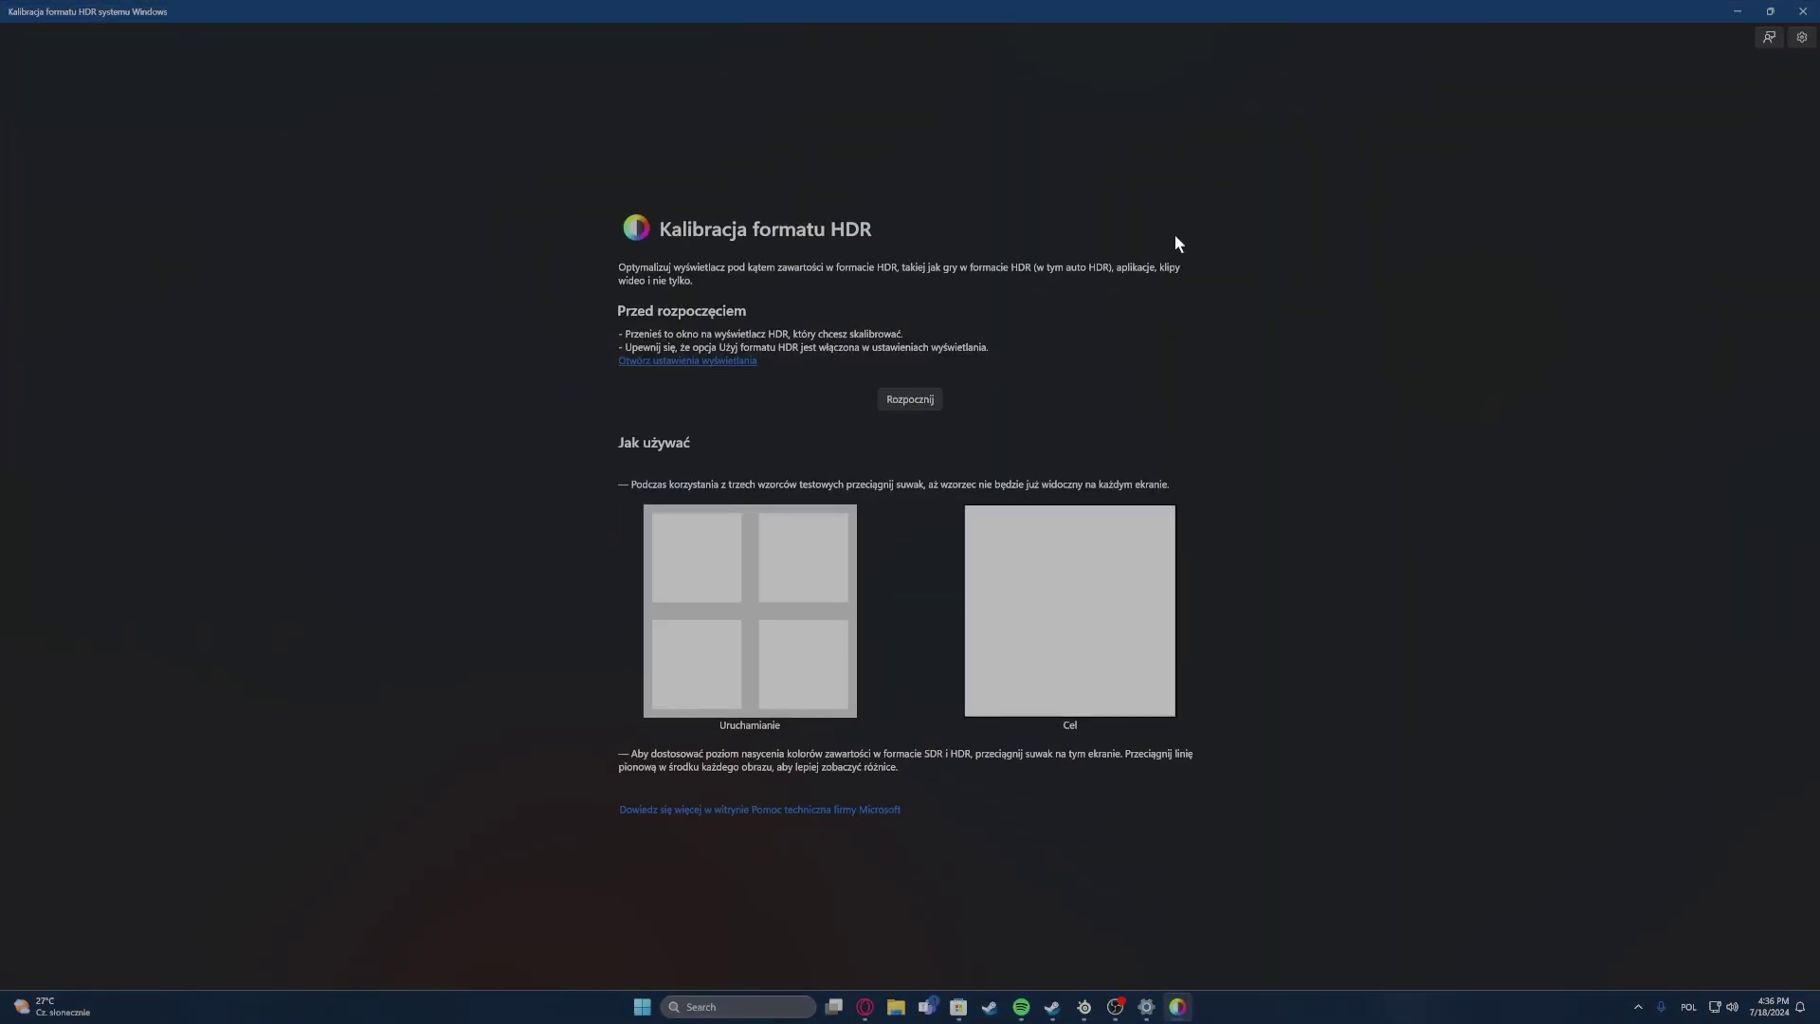
Close the calibration app and return to the Display page in Settings.
{"action": "key", "text": "alt+F4"}
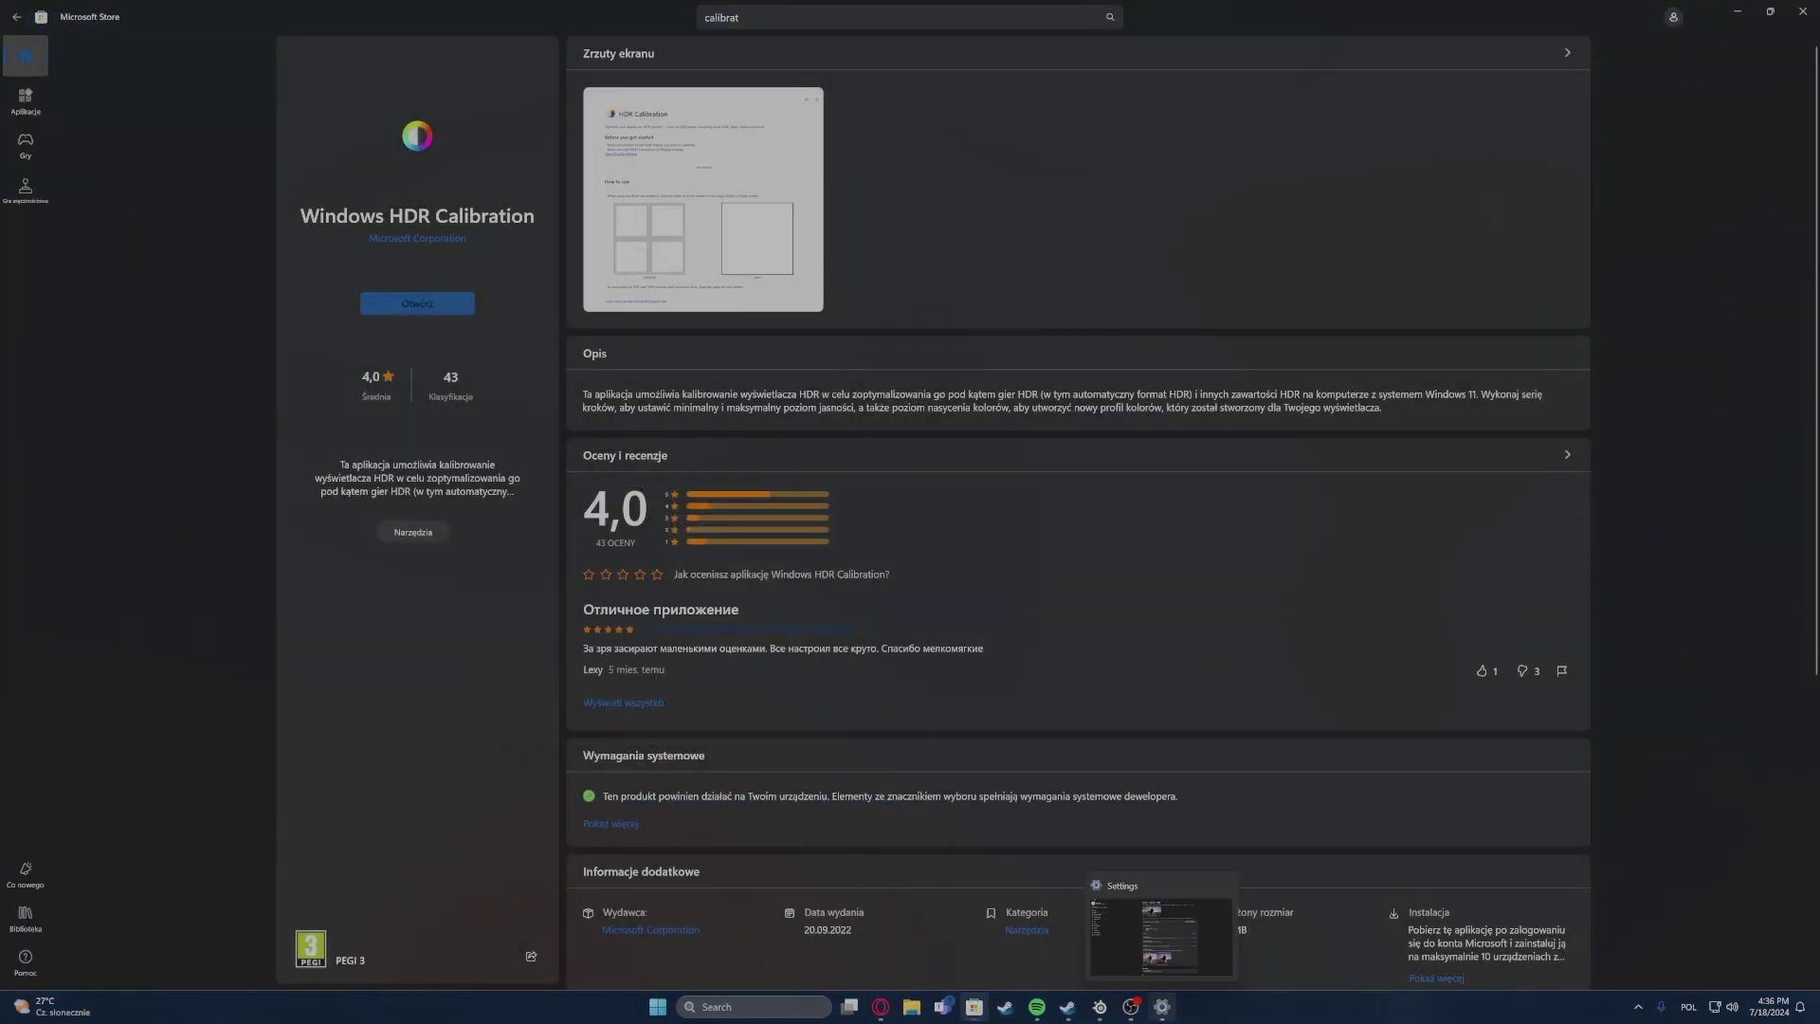
{"action": "left_click", "coordinate": [1159, 1009]}
{"action": "left_click", "coordinate": [821, 54]}
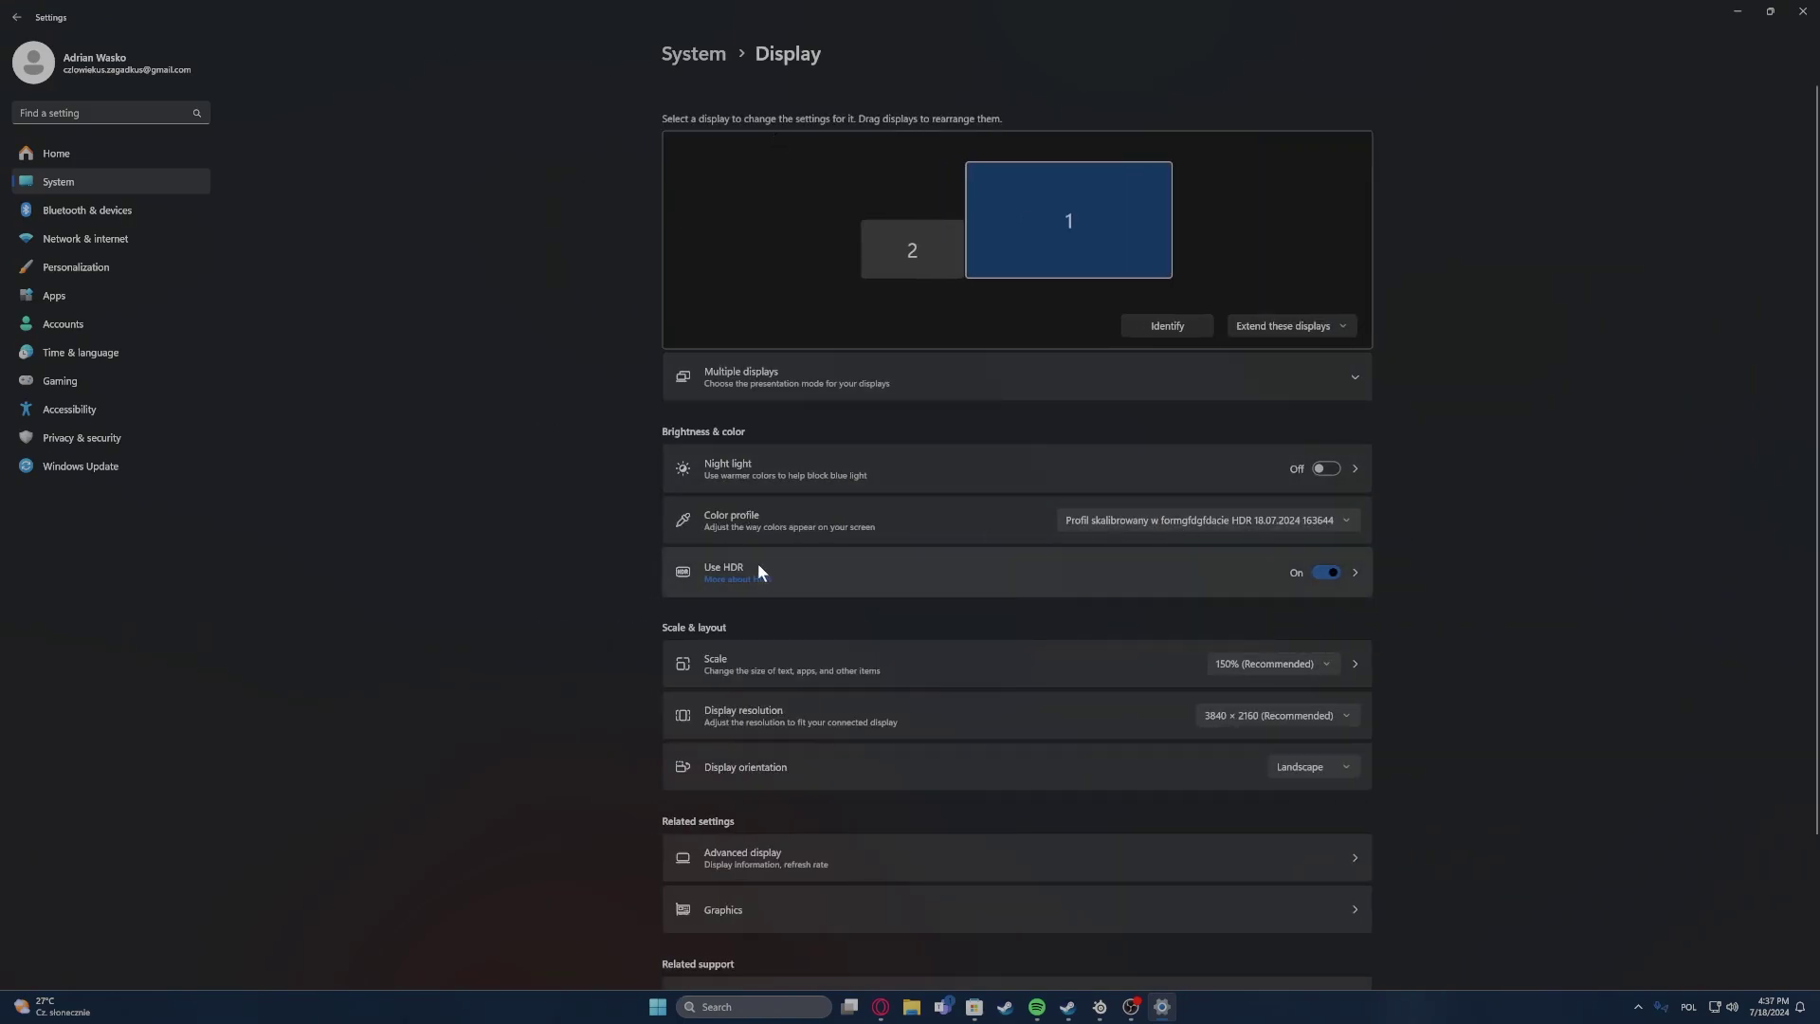
Select the 'Profil skalibrowany w formacie HDR 09.07.2024' colour profile and open the HDR settings.
{"action": "left_click", "coordinate": [1237, 522]}
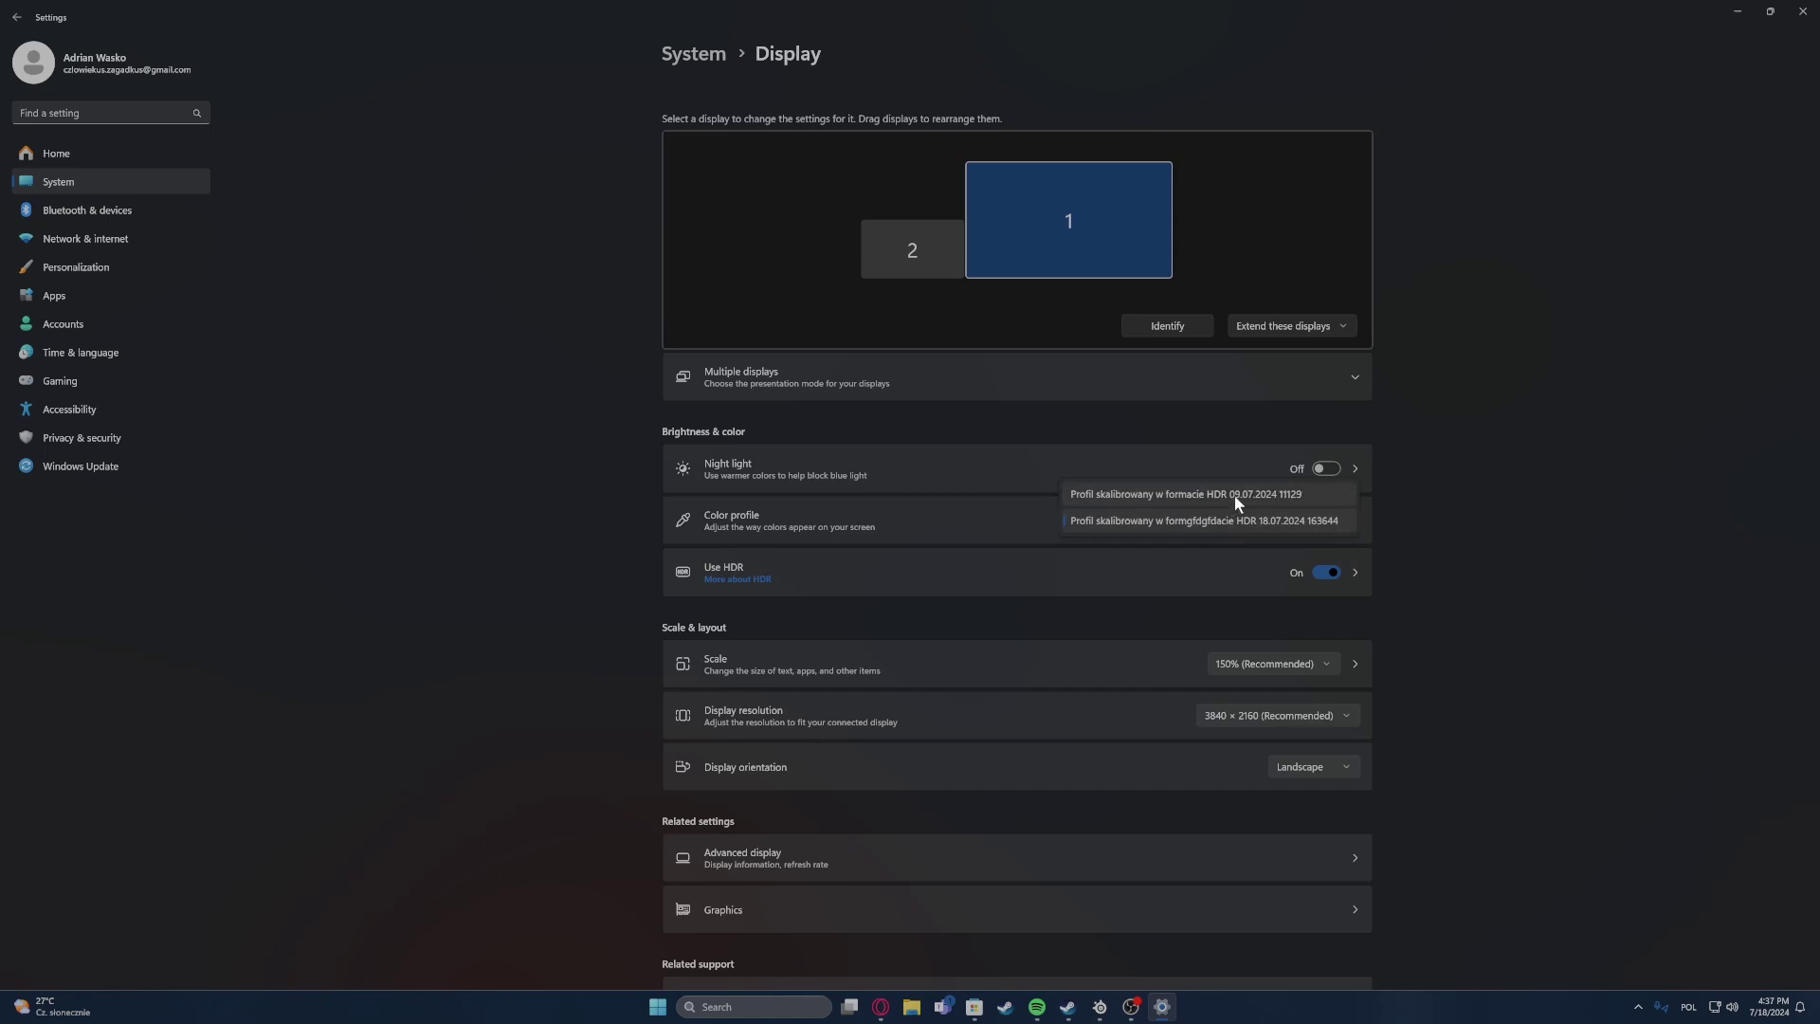
{"action": "left_click", "coordinate": [1234, 497]}
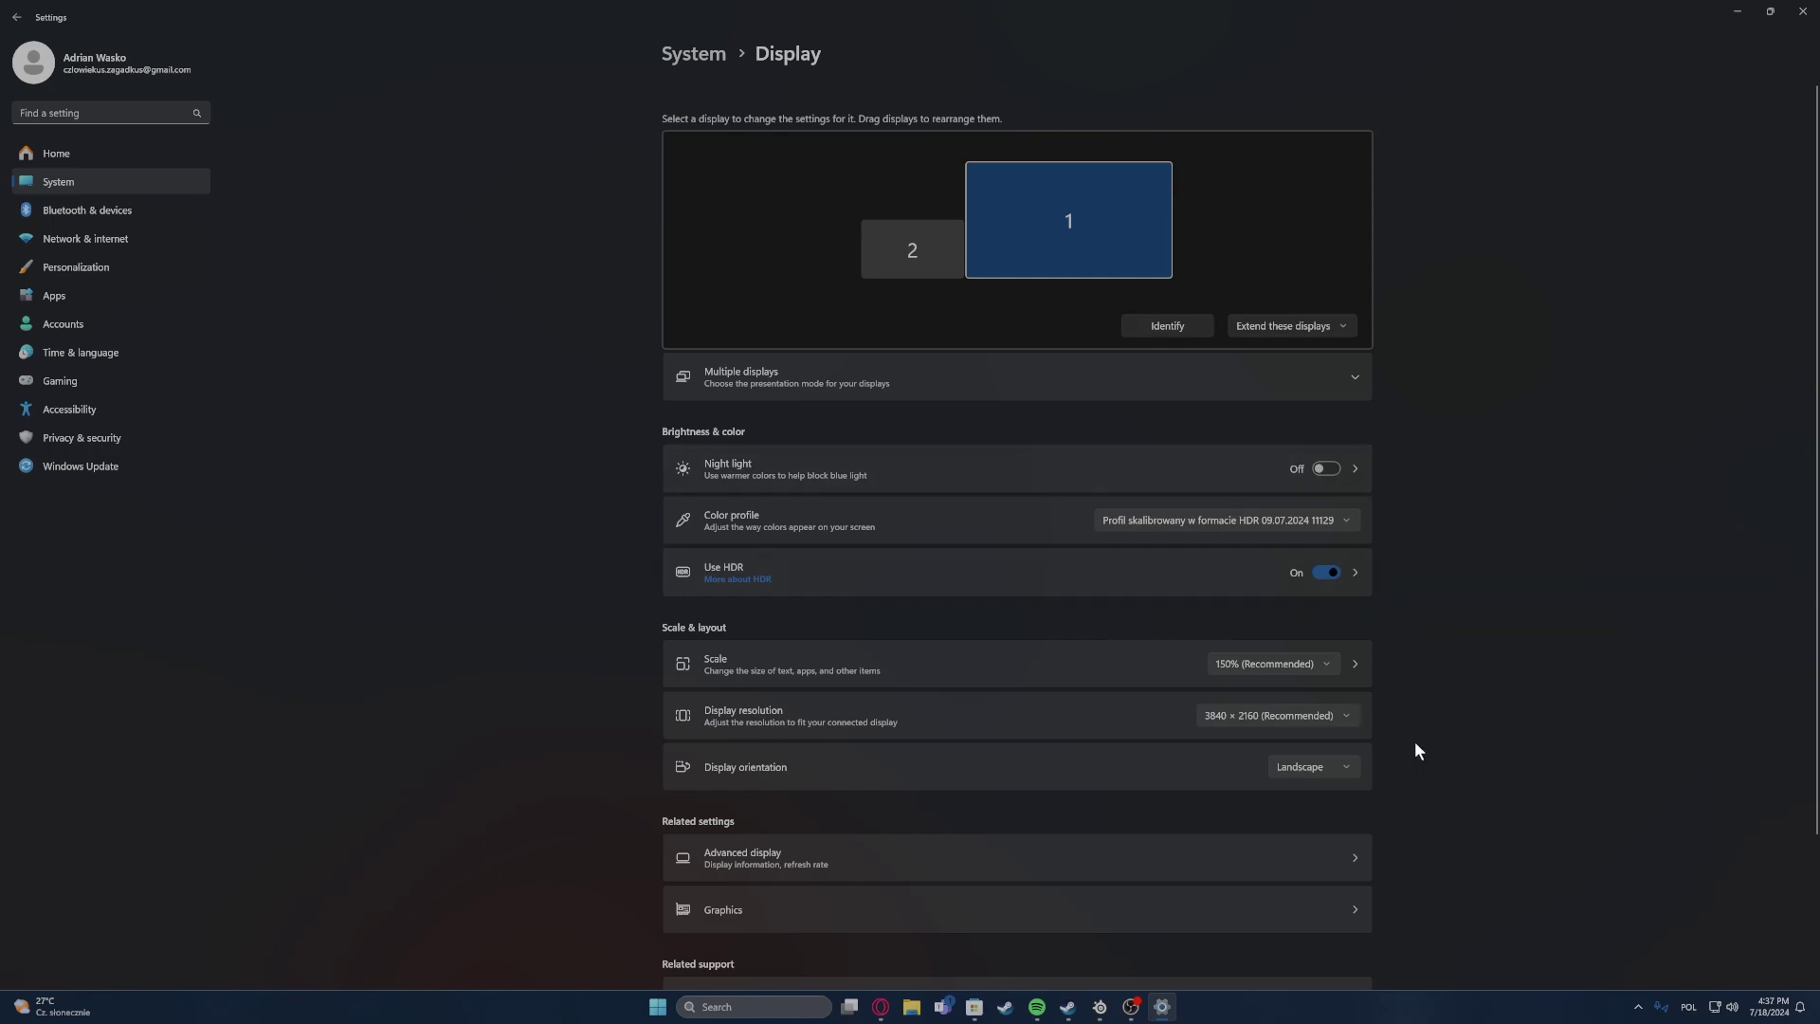
{"action": "left_click", "coordinate": [1106, 590]}
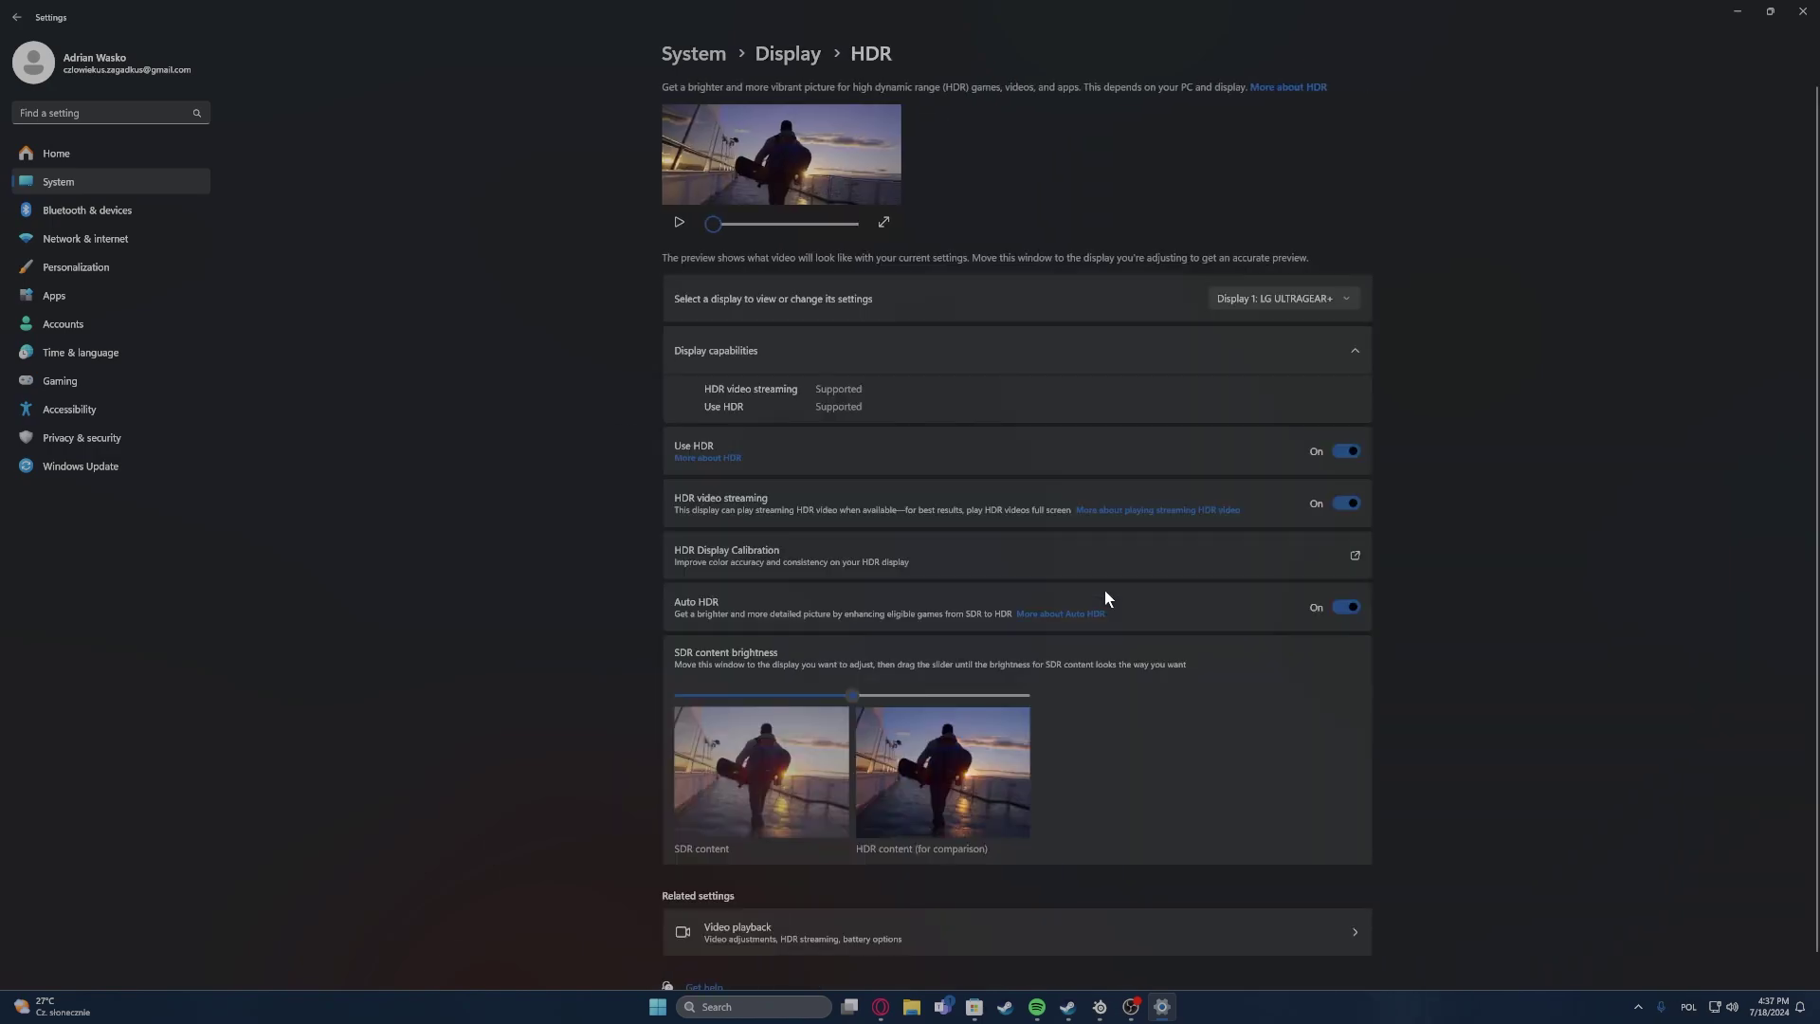